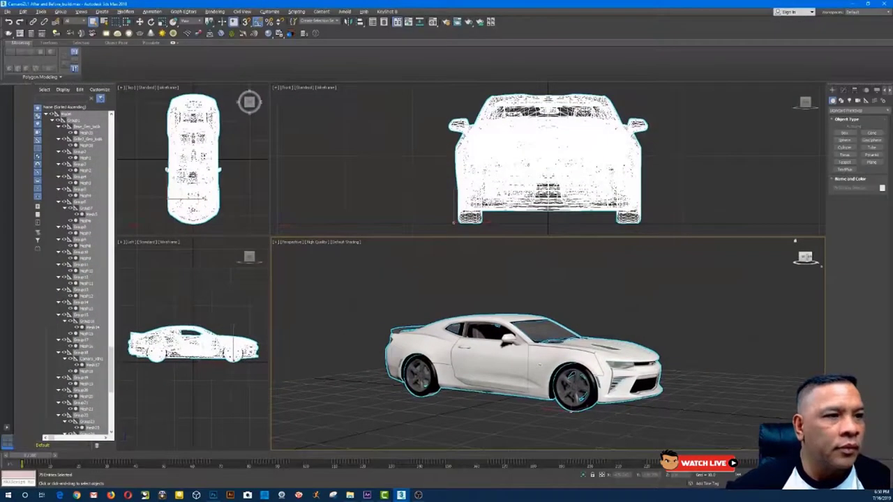
Maximize the Perspective viewport and delete the selected complete car model.
{"action": "middle_click_drag", "start_coordinate": [277, 302], "coordinate": [343, 322], "text": "alt"}
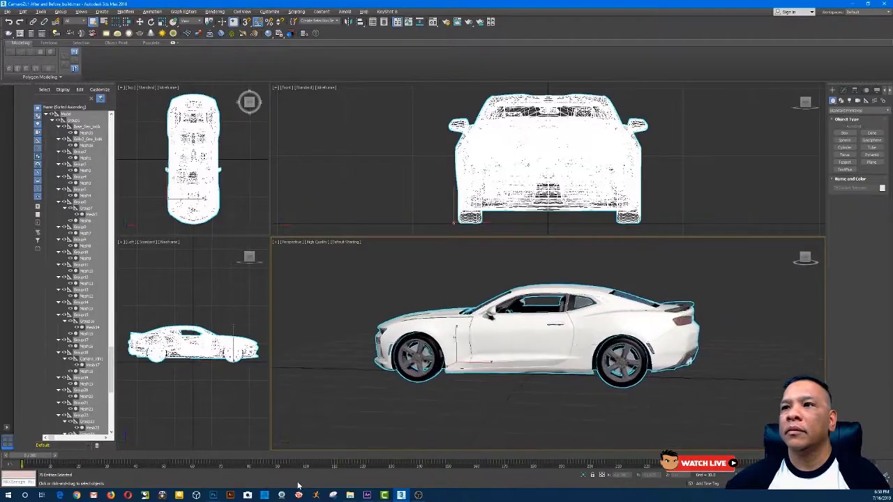
{"action": "middle_click_drag", "start_coordinate": [297, 486], "coordinate": [296, 486], "text": "alt"}
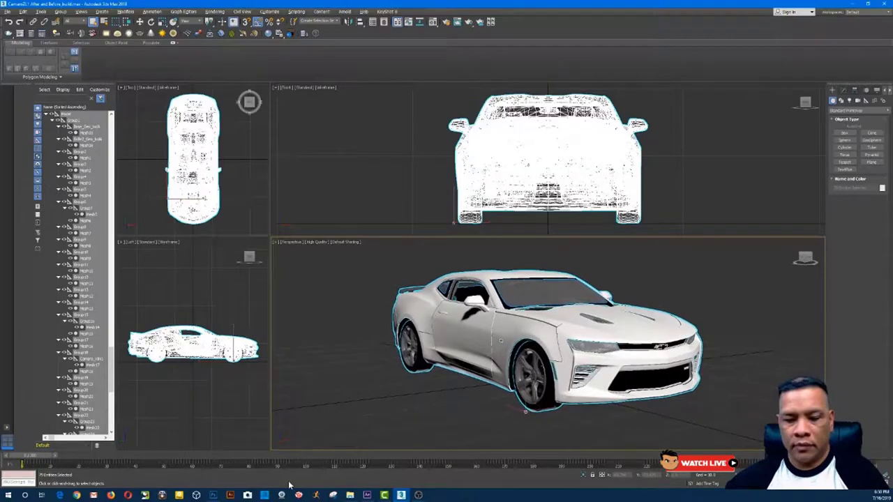
{"action": "key", "text": "alt+w"}
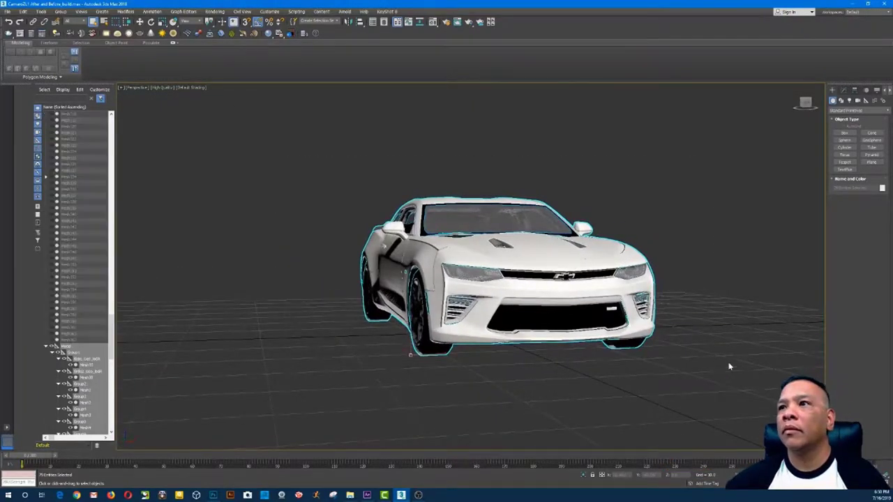
{"action": "right_click", "coordinate": [733, 261]}
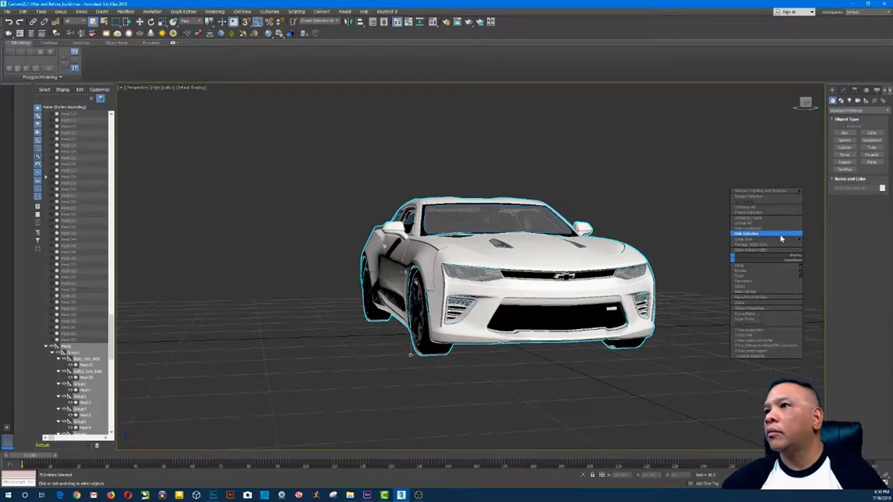
{"action": "left_click", "coordinate": [712, 355]}
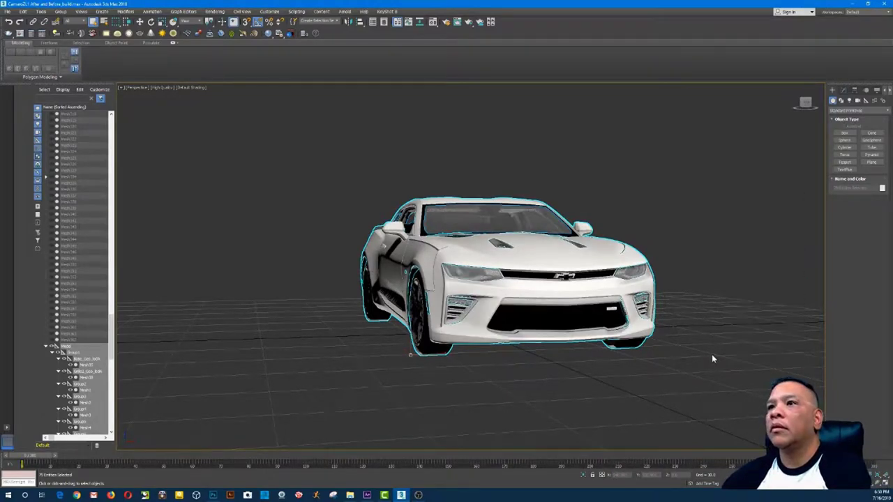
{"action": "key", "text": "Delete"}
Unhide all the separated car parts and activate the Move tool with nothing selected.
{"action": "right_click", "coordinate": [584, 208]}
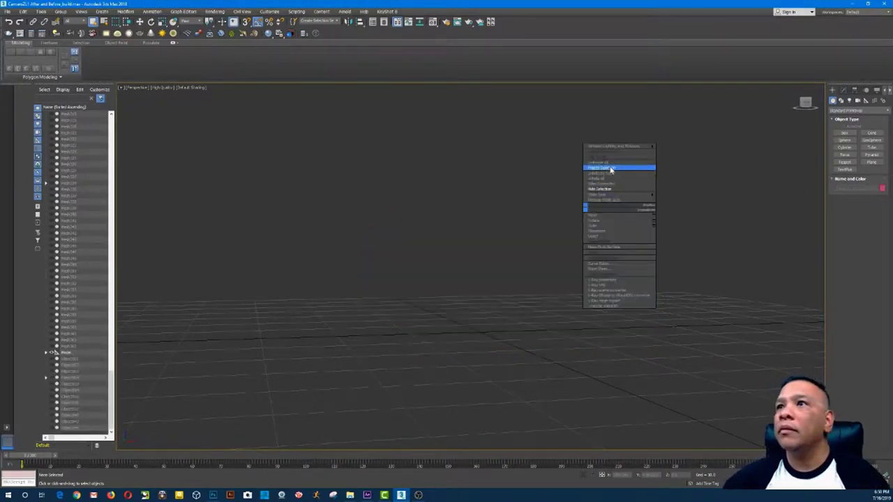
{"action": "left_click", "coordinate": [611, 178]}
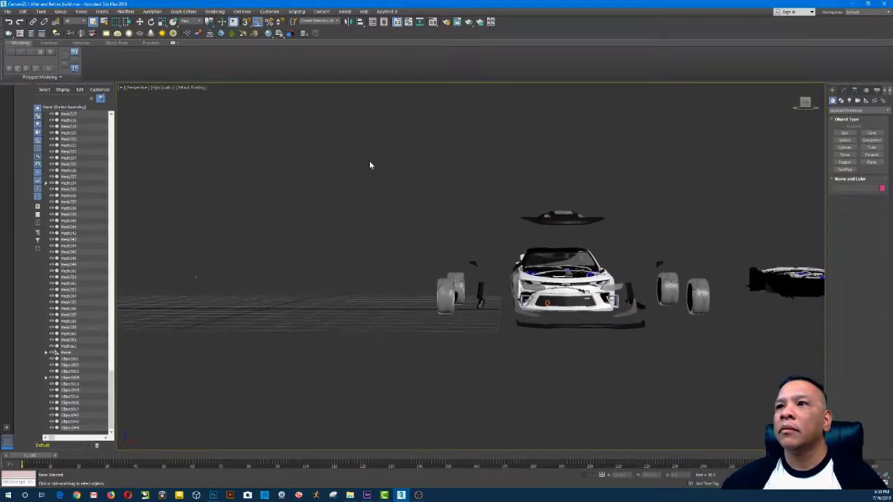
{"action": "left_click_drag", "start_coordinate": [370, 161], "coordinate": [821, 382]}
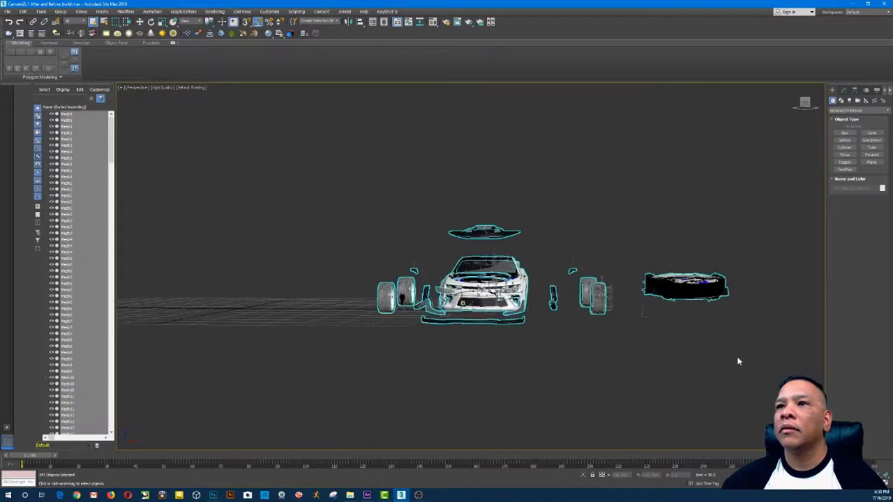
{"action": "right_click", "coordinate": [527, 265]}
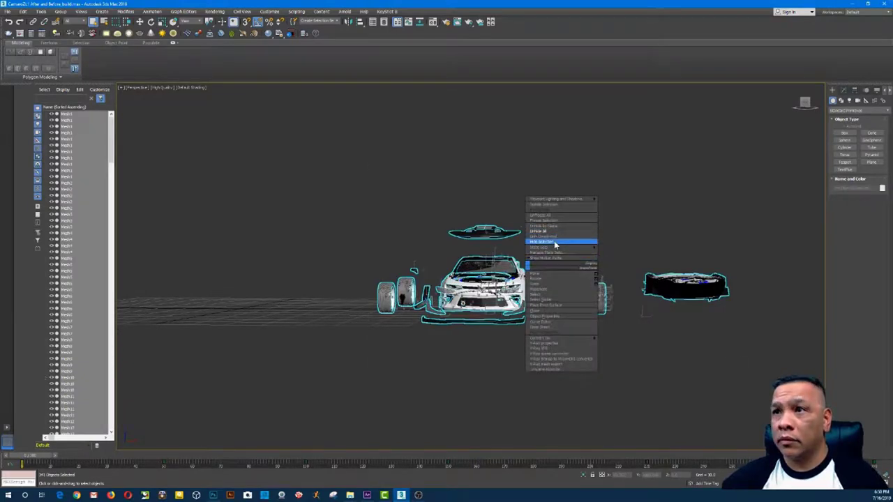
{"action": "left_click", "coordinate": [555, 276]}
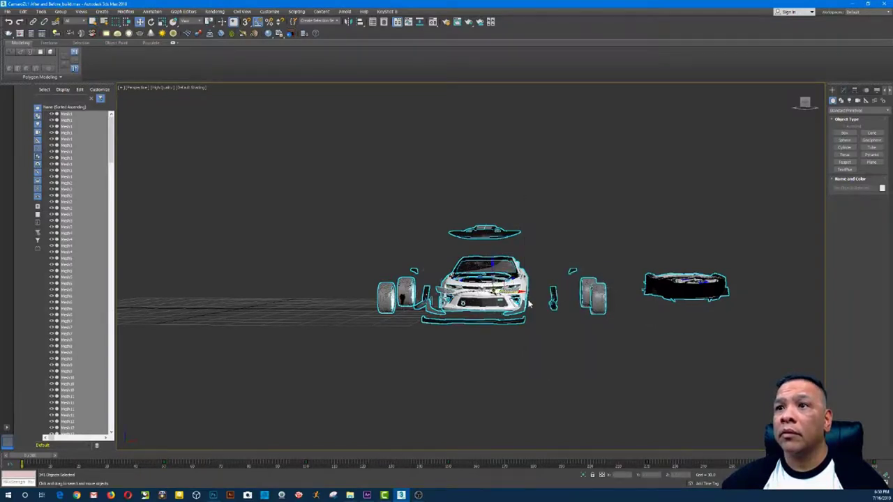
{"action": "middle_click_drag", "start_coordinate": [556, 276], "coordinate": [277, 279], "text": "alt"}
{"action": "left_click", "coordinate": [388, 354]}
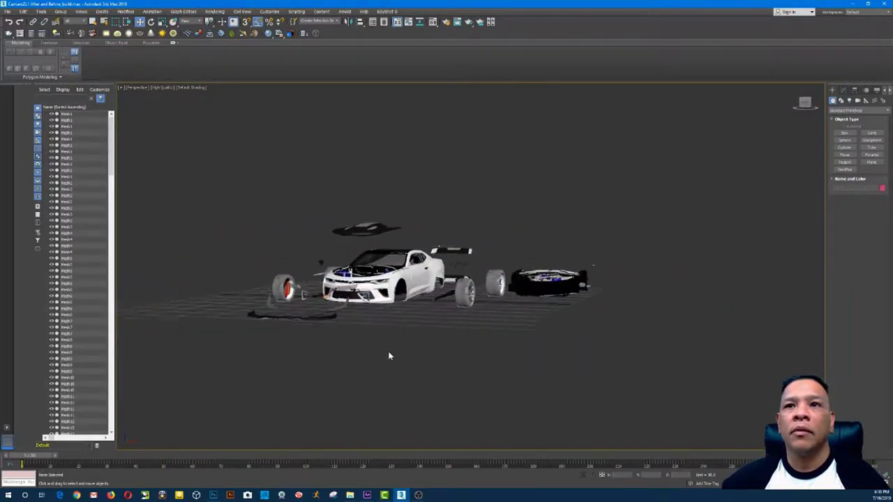
Move the two passenger-side wheels along the X axis into the wheel wells of the car body.
{"action": "middle_click_drag", "start_coordinate": [406, 352], "coordinate": [584, 445], "text": "alt"}
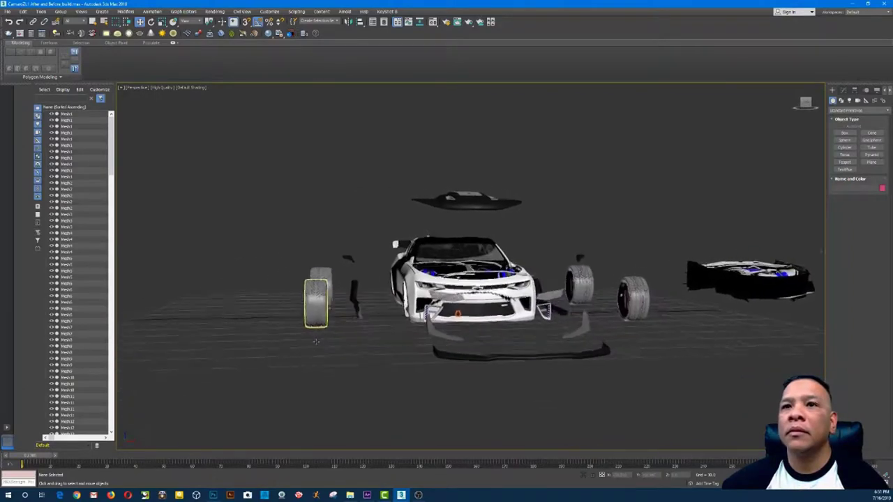
{"action": "left_click_drag", "start_coordinate": [337, 355], "coordinate": [336, 353]}
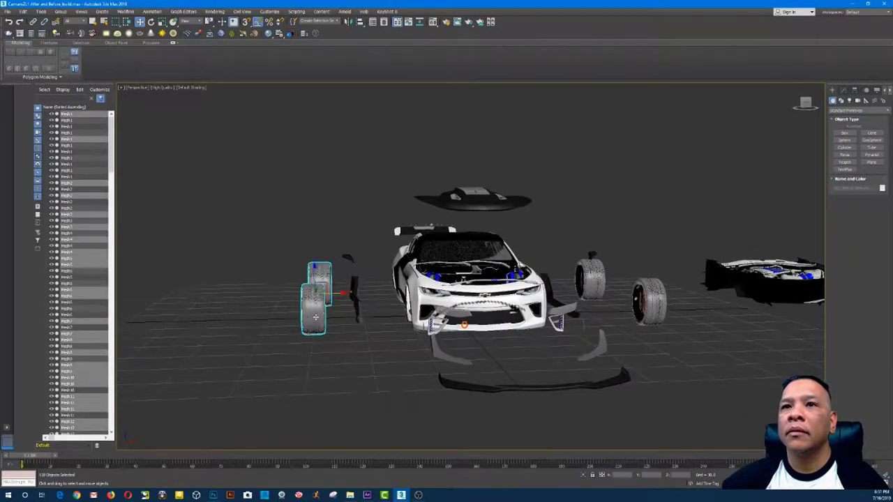
{"action": "left_click_drag", "start_coordinate": [340, 294], "coordinate": [429, 294]}
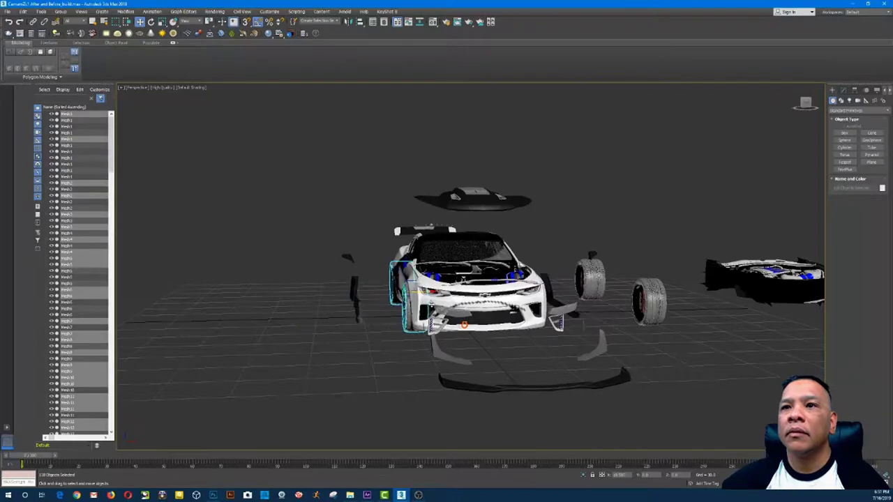
{"action": "scroll", "coordinate": [428, 307], "scroll_direction": "up", "scroll_amount": 6}
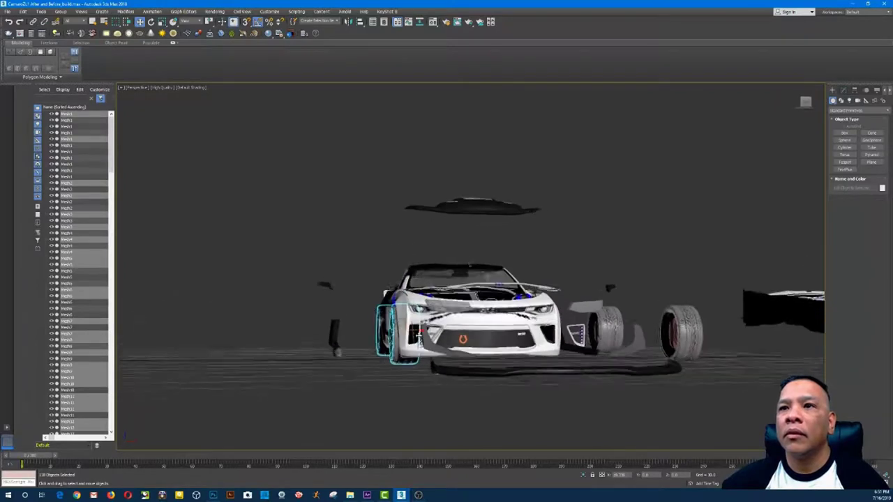
{"action": "middle_click_drag", "start_coordinate": [387, 361], "coordinate": [396, 363], "text": "alt"}
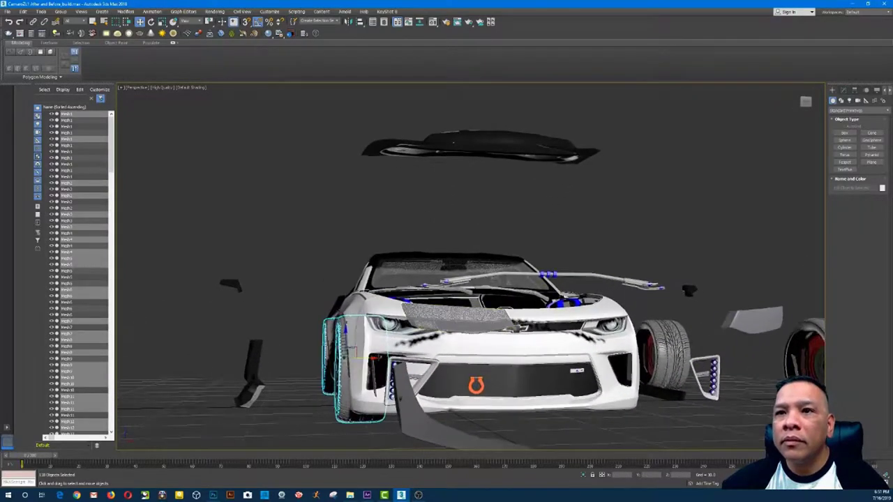
{"action": "left_click_drag", "start_coordinate": [374, 358], "coordinate": [376, 358]}
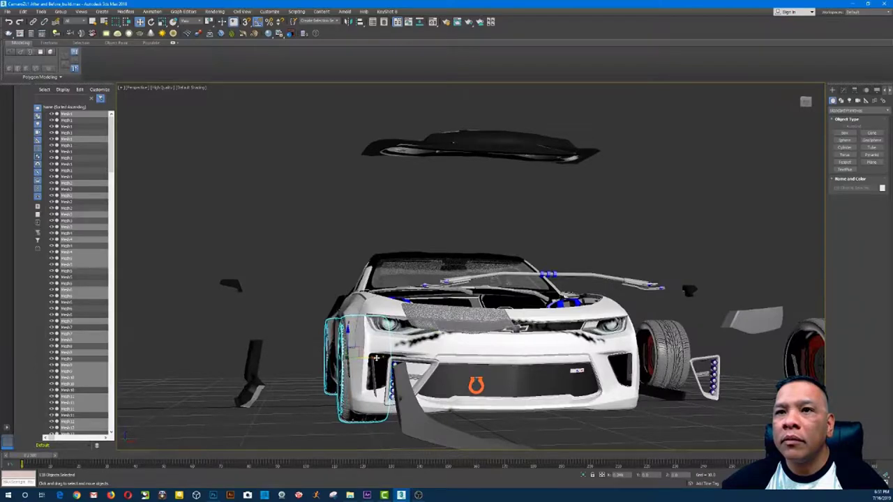
{"action": "middle_click_drag", "start_coordinate": [376, 358], "coordinate": [333, 325], "text": "alt"}
{"action": "left_click", "coordinate": [371, 404]}
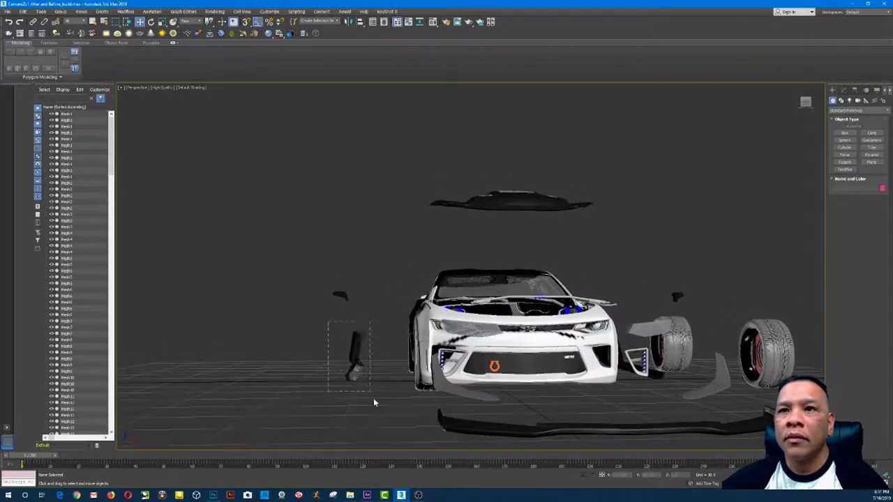
Move the passenger-side skirt pieces along the X axis against the car body.
{"action": "left_click_drag", "start_coordinate": [374, 400], "coordinate": [375, 400]}
{"action": "middle_click_drag", "start_coordinate": [374, 395], "coordinate": [366, 363], "text": "alt"}
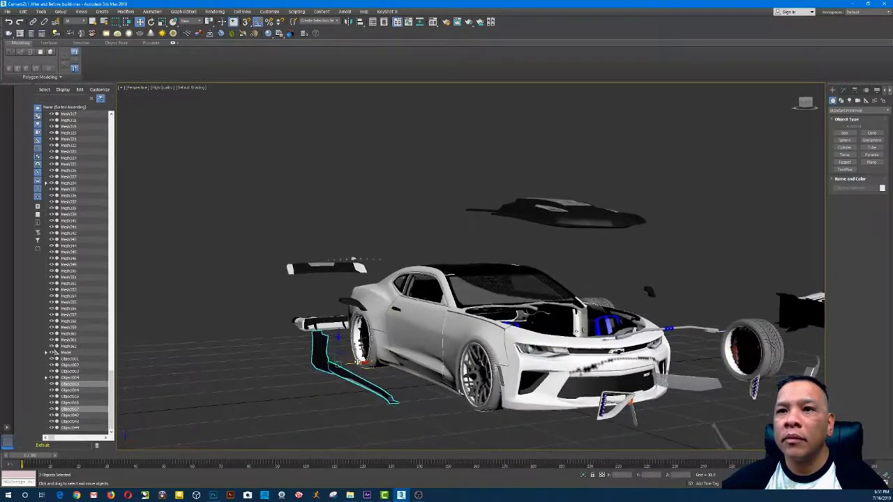
{"action": "left_click_drag", "start_coordinate": [356, 362], "coordinate": [415, 360]}
{"action": "middle_click_drag", "start_coordinate": [413, 362], "coordinate": [514, 251], "text": "alt"}
{"action": "left_click", "coordinate": [420, 413]}
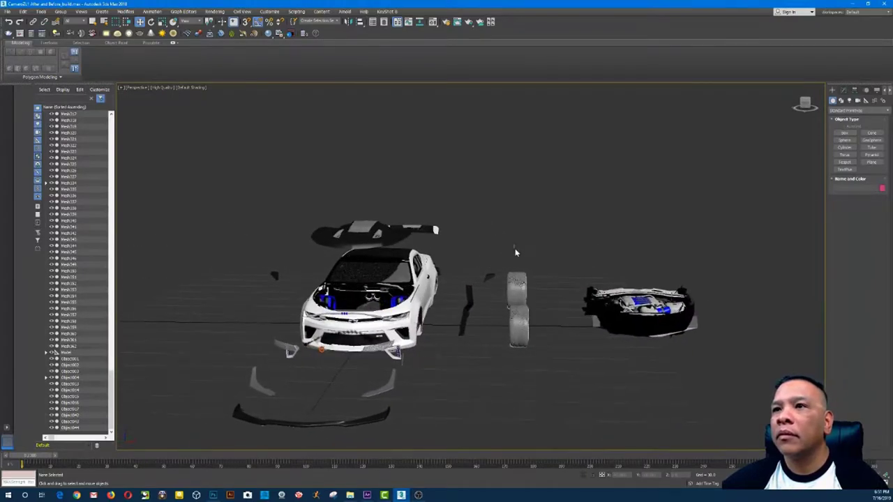
Move the two driver-side wheels along the X axis into the wheel wells, undoing the first placement and repeating it.
{"action": "left_click_drag", "start_coordinate": [504, 245], "coordinate": [544, 364]}
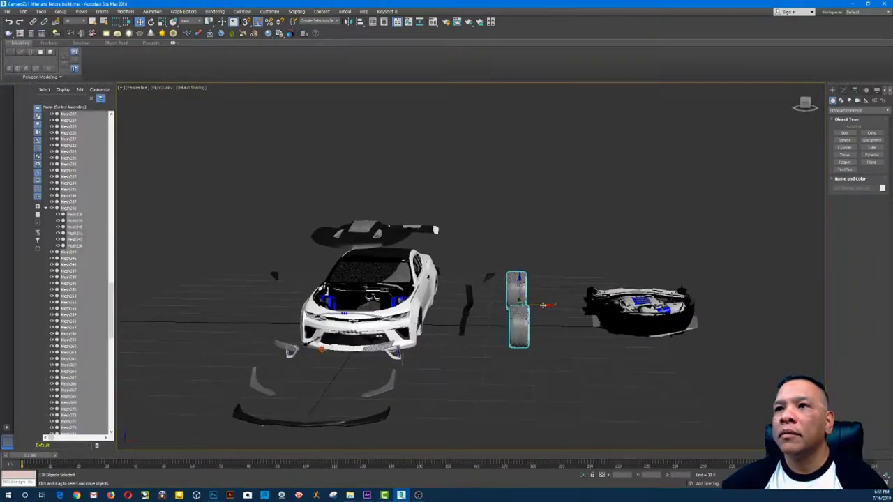
{"action": "left_click_drag", "start_coordinate": [542, 305], "coordinate": [443, 304]}
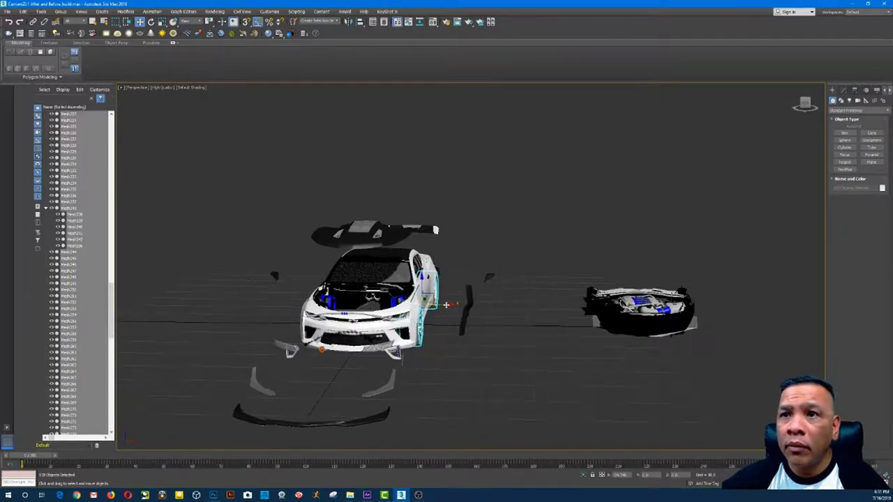
{"action": "scroll", "coordinate": [446, 305], "scroll_direction": "up", "scroll_amount": 10}
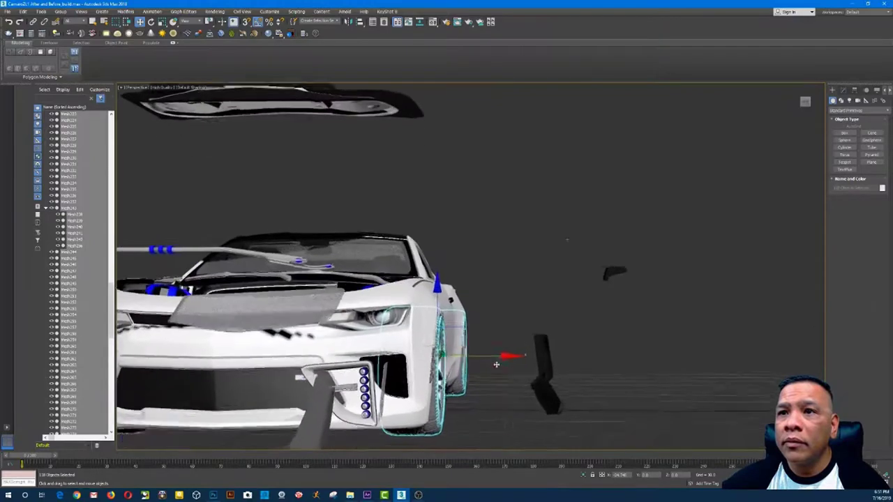
{"action": "scroll", "coordinate": [496, 365], "scroll_direction": "up", "scroll_amount": 3}
{"action": "key", "text": "ctrl+z"}
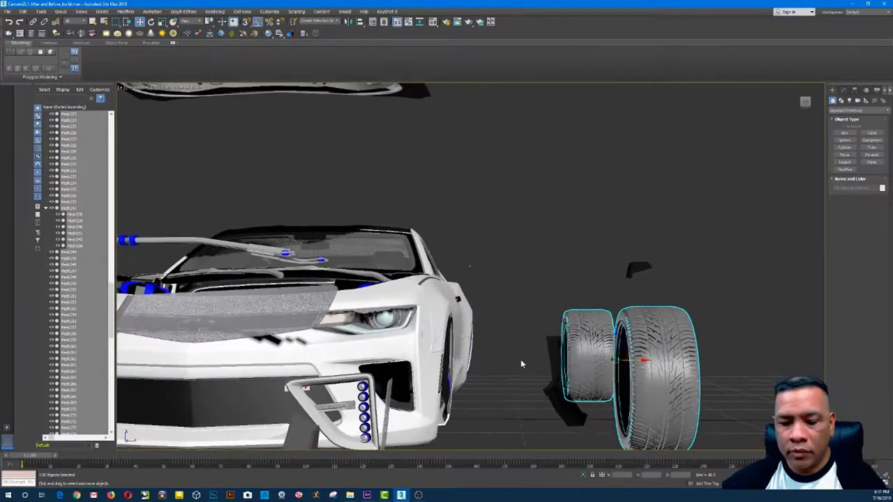
{"action": "key", "text": "ctrl+z"}
{"action": "middle_click_drag", "start_coordinate": [521, 359], "coordinate": [750, 405], "text": "alt"}
{"action": "middle_click_drag", "start_coordinate": [750, 406], "coordinate": [737, 338]}
{"action": "left_click_drag", "start_coordinate": [736, 335], "coordinate": [486, 336]}
{"action": "left_click", "coordinate": [507, 346]}
{"action": "scroll", "coordinate": [507, 346], "scroll_direction": "down", "scroll_amount": 6}
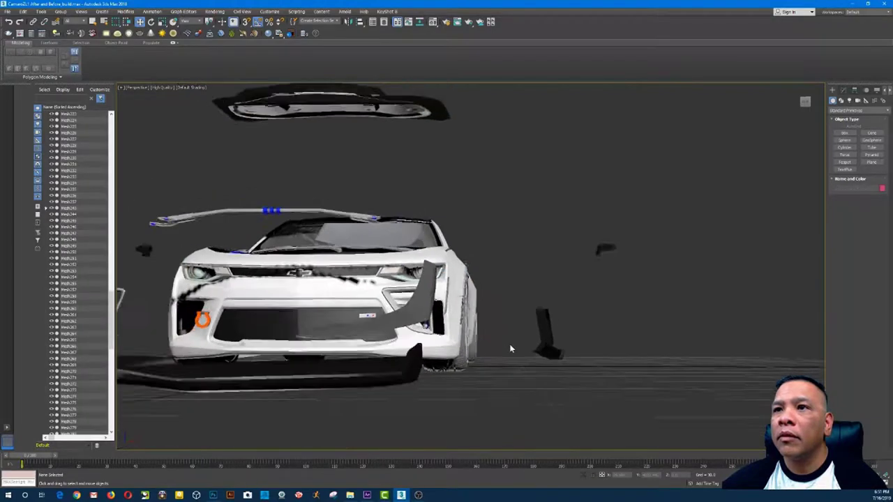
Move the driver-side skirt pieces along the X axis against the car body.
{"action": "left_click_drag", "start_coordinate": [468, 244], "coordinate": [501, 298]}
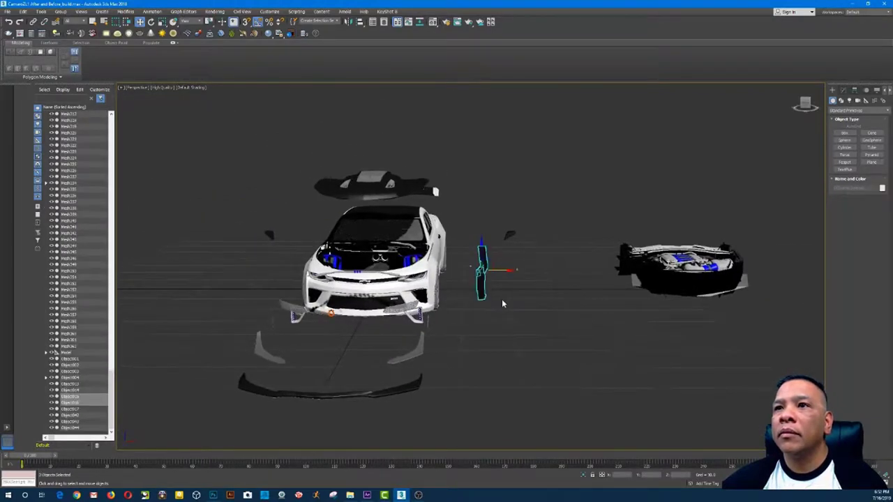
{"action": "middle_click_drag", "start_coordinate": [502, 298], "coordinate": [651, 346], "text": "alt"}
{"action": "scroll", "coordinate": [615, 339], "scroll_direction": "up", "scroll_amount": 2}
{"action": "scroll", "coordinate": [655, 348], "scroll_direction": "up", "scroll_amount": 3}
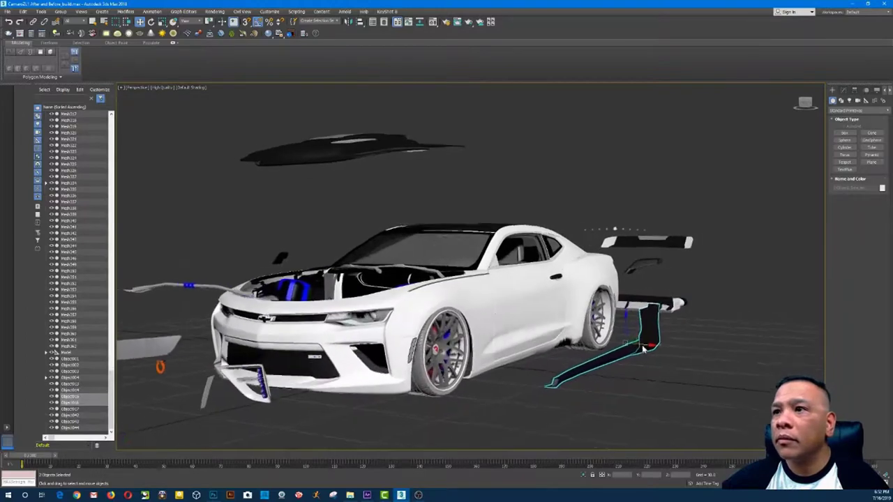
{"action": "left_click_drag", "start_coordinate": [664, 349], "coordinate": [591, 340]}
{"action": "left_click", "coordinate": [639, 364]}
{"action": "scroll", "coordinate": [640, 364], "scroll_direction": "down", "scroll_amount": 6}
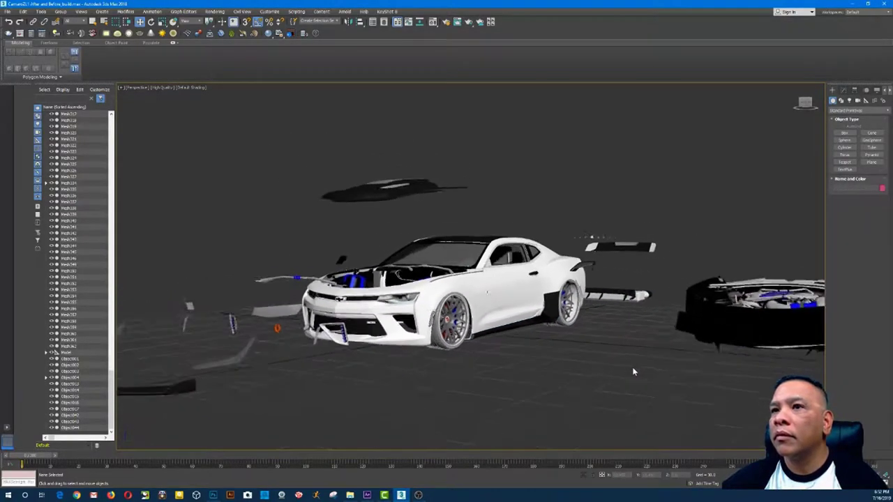
Move the engine and chassis assembly sideways into the car body.
{"action": "middle_click_drag", "start_coordinate": [626, 374], "coordinate": [585, 276], "text": "alt"}
{"action": "left_click_drag", "start_coordinate": [574, 243], "coordinate": [719, 354]}
{"action": "middle_click_drag", "start_coordinate": [749, 381], "coordinate": [671, 371], "text": "alt"}
{"action": "middle_click_drag", "start_coordinate": [625, 374], "coordinate": [696, 367], "text": "alt"}
{"action": "left_click_drag", "start_coordinate": [689, 343], "coordinate": [372, 324]}
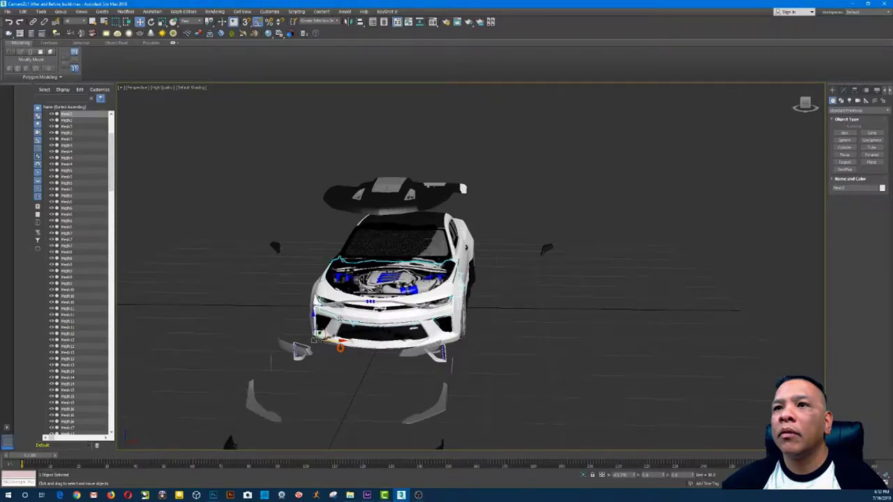
{"action": "left_click", "coordinate": [357, 380]}
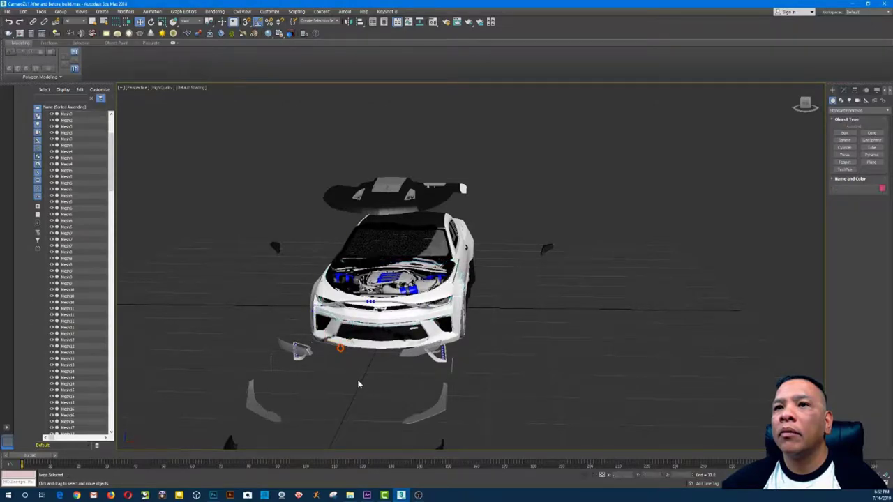
Move the strut brace from in front of the car back over the engine along the Y axis.
{"action": "middle_click_drag", "start_coordinate": [357, 380], "coordinate": [579, 239], "text": "alt"}
{"action": "scroll", "coordinate": [615, 371], "scroll_direction": "up", "scroll_amount": 6}
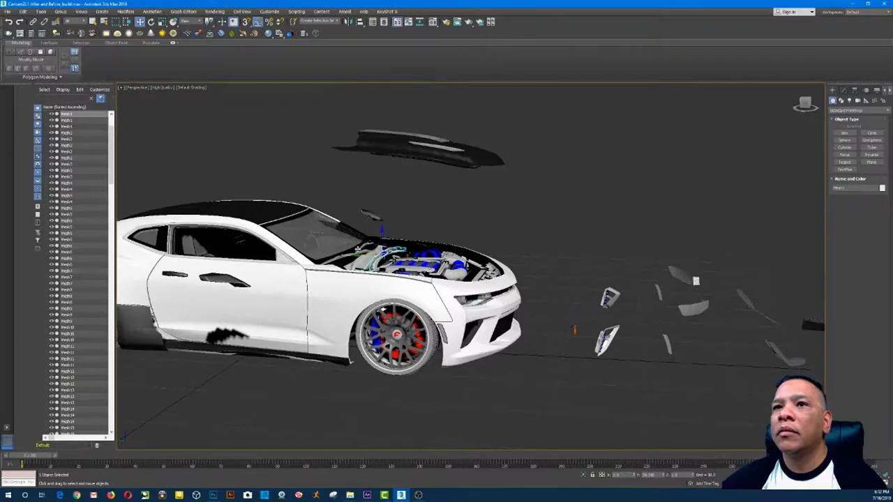
{"action": "middle_click_drag", "start_coordinate": [696, 281], "coordinate": [593, 287], "text": "alt"}
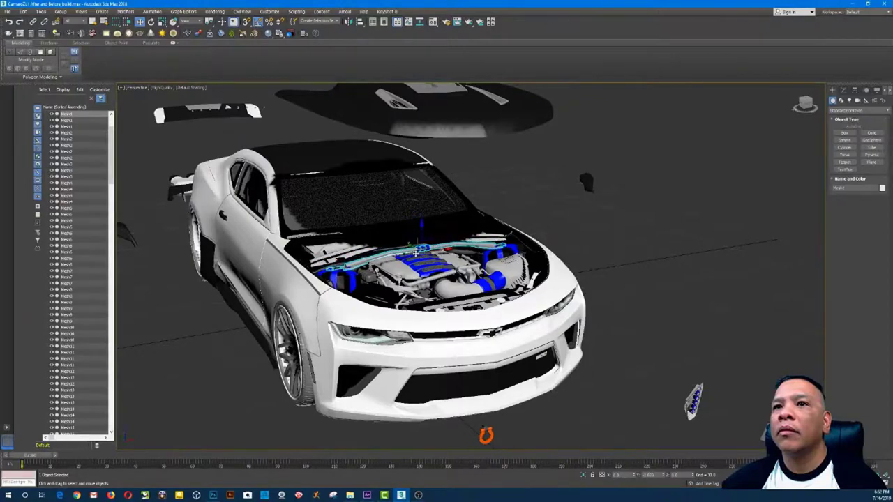
{"action": "middle_click_drag", "start_coordinate": [736, 300], "coordinate": [590, 310], "text": "alt"}
{"action": "left_click", "coordinate": [643, 350]}
Move the front splitter back along the Y axis and seat it beneath the front bumper.
{"action": "scroll", "coordinate": [643, 351], "scroll_direction": "down", "scroll_amount": 3}
{"action": "middle_click_drag", "start_coordinate": [644, 351], "coordinate": [326, 279], "text": "alt"}
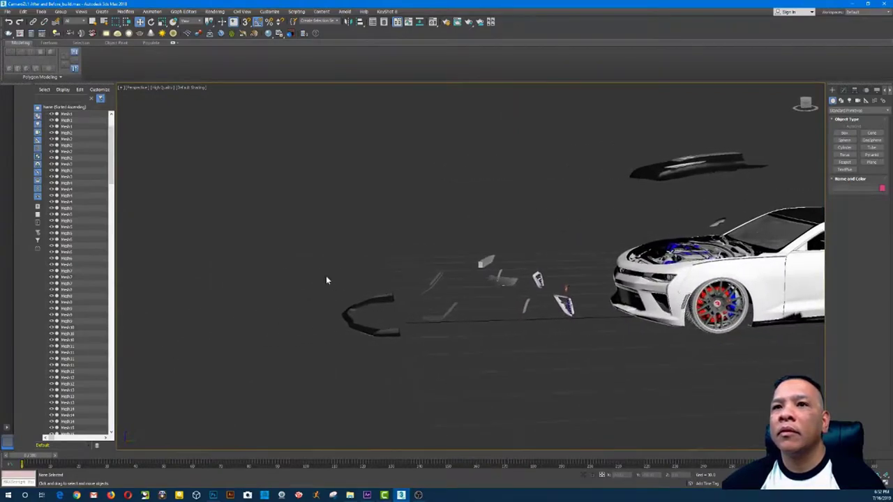
{"action": "left_click", "coordinate": [386, 333]}
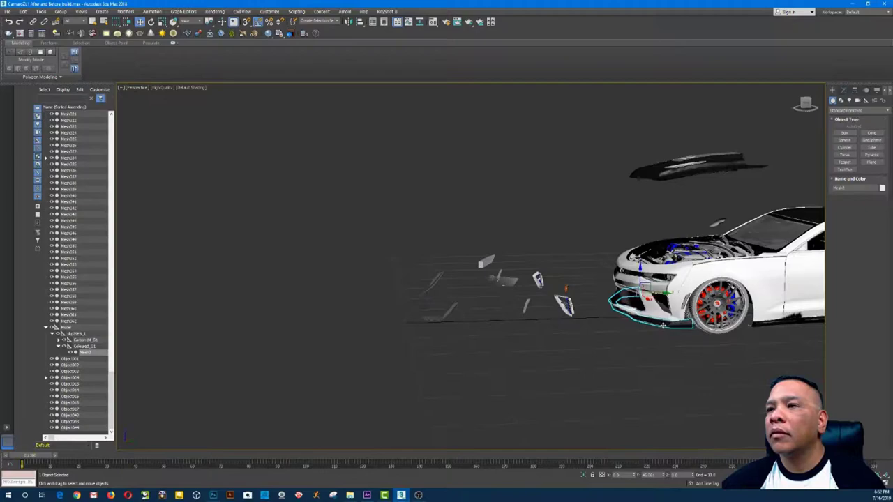
{"action": "left_click_drag", "start_coordinate": [663, 326], "coordinate": [665, 326]}
{"action": "scroll", "coordinate": [658, 370], "scroll_direction": "up", "scroll_amount": 6}
{"action": "middle_click_drag", "start_coordinate": [658, 370], "coordinate": [503, 281], "text": "alt"}
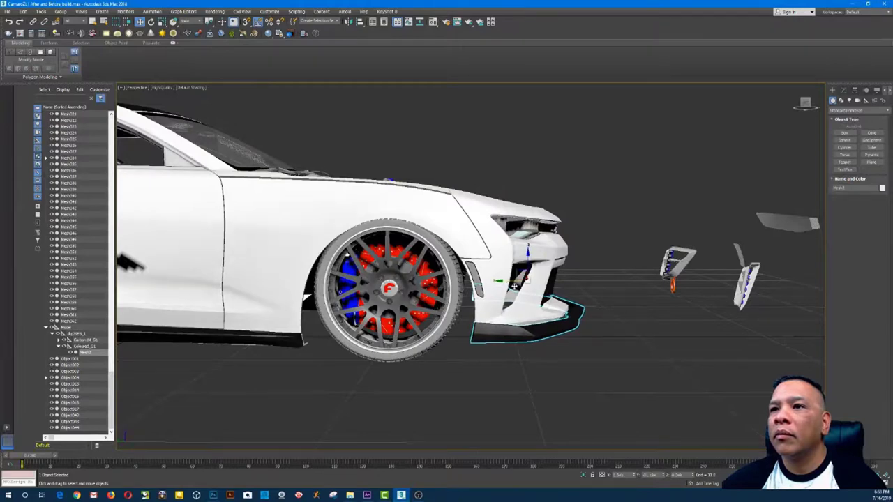
Move the two blue LED light assemblies along the Y axis into the front bumper's side openings, then fine-tune their depth.
{"action": "middle_click_drag", "start_coordinate": [514, 286], "coordinate": [585, 203], "text": "alt"}
{"action": "left_click_drag", "start_coordinate": [611, 292], "coordinate": [611, 292]}
{"action": "middle_click_drag", "start_coordinate": [610, 292], "coordinate": [589, 267], "text": "alt"}
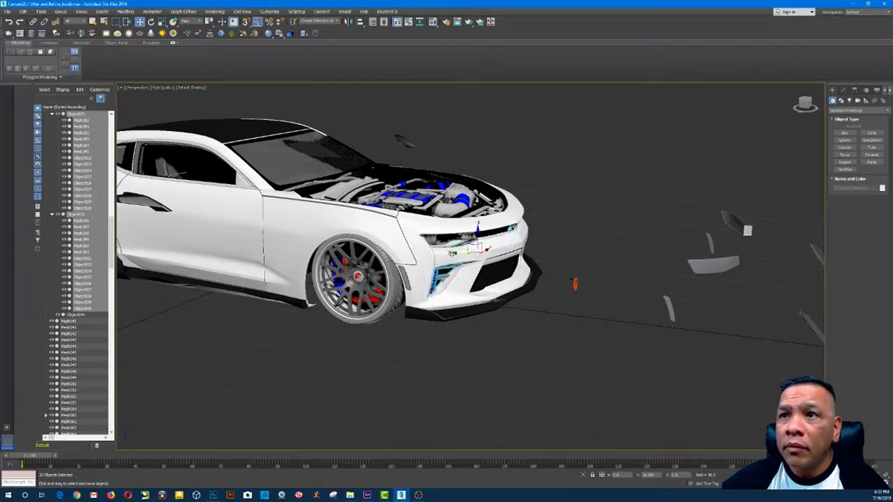
{"action": "middle_click_drag", "start_coordinate": [519, 343], "coordinate": [578, 370], "text": "alt"}
{"action": "left_click", "coordinate": [578, 370]}
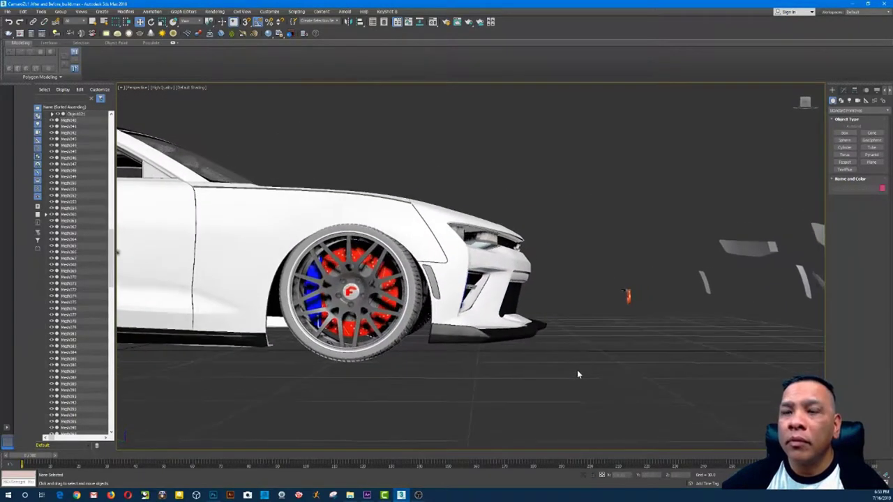
{"action": "key", "text": "ctrl+z"}
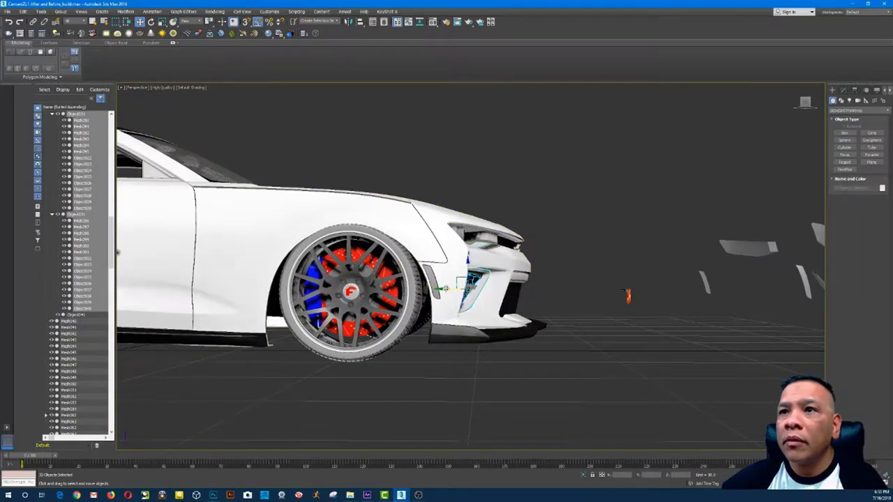
{"action": "left_click_drag", "start_coordinate": [440, 287], "coordinate": [443, 287]}
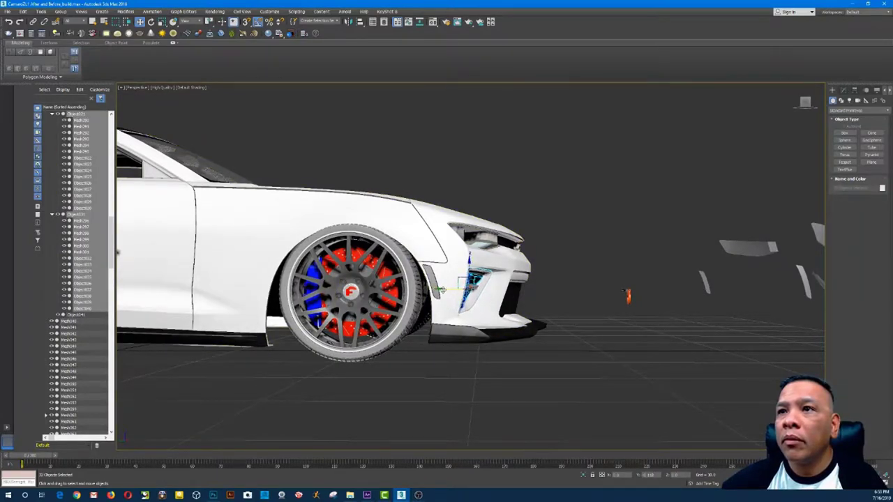
{"action": "left_click", "coordinate": [537, 377]}
Move the orange tow hook back along the Y axis into the lower front grille.
{"action": "middle_click_drag", "start_coordinate": [570, 300], "coordinate": [596, 273], "text": "alt"}
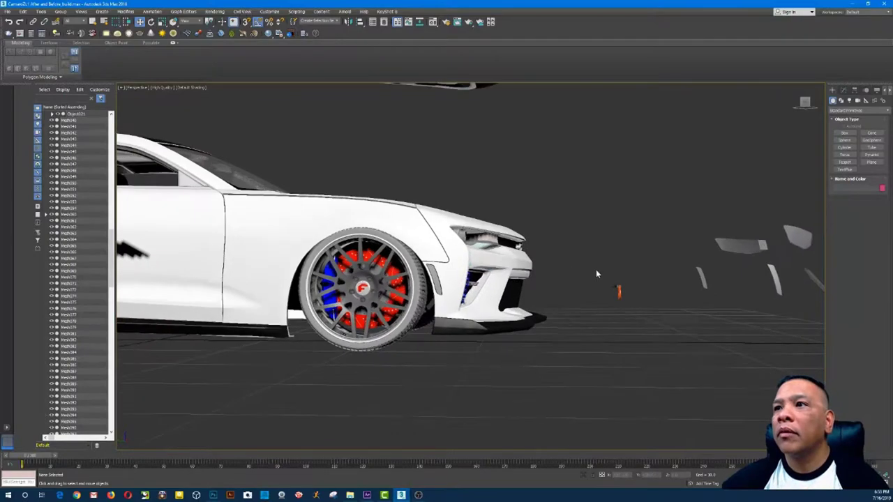
{"action": "left_click_drag", "start_coordinate": [585, 266], "coordinate": [657, 354]}
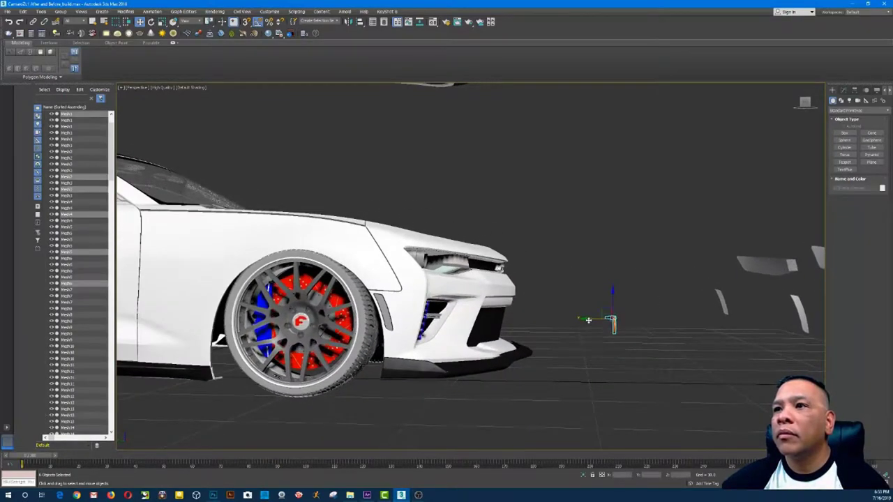
{"action": "scroll", "coordinate": [566, 366], "scroll_direction": "up", "scroll_amount": 10}
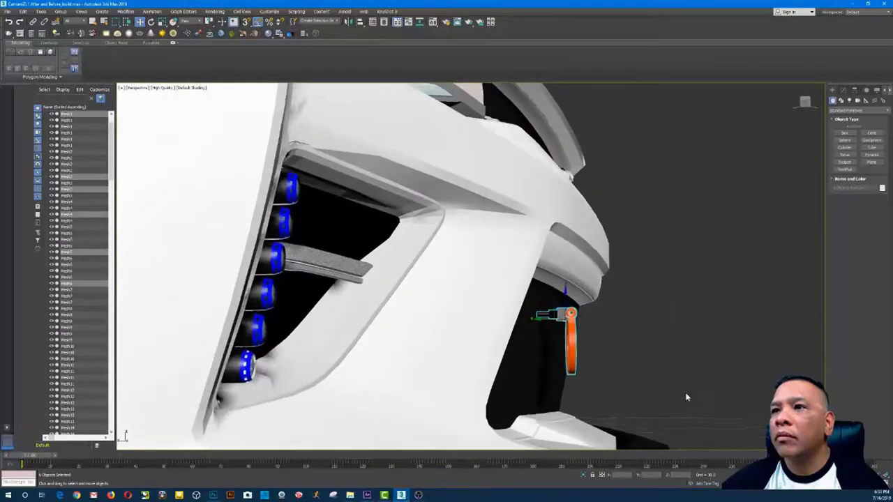
{"action": "middle_click_drag", "start_coordinate": [687, 398], "coordinate": [569, 324], "text": "alt"}
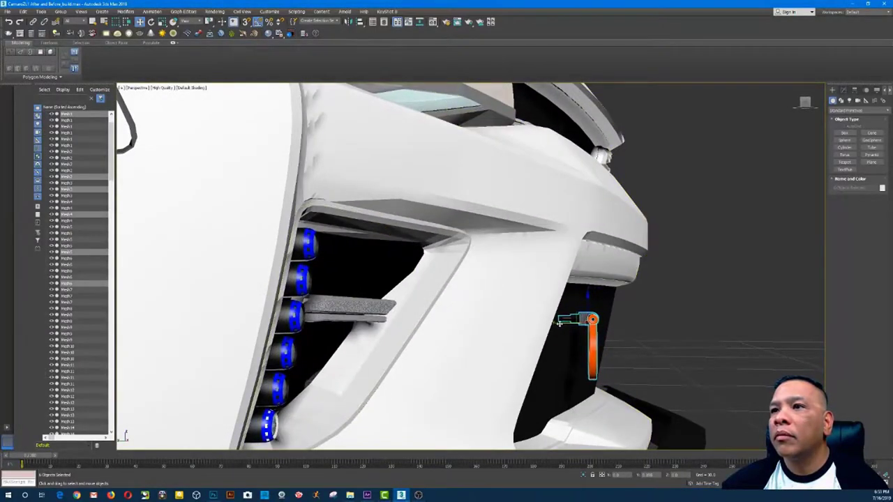
{"action": "left_click", "coordinate": [662, 348]}
Move the headlight lenses and side marker pieces together along the Y axis onto the car's front end.
{"action": "scroll", "coordinate": [662, 346], "scroll_direction": "down", "scroll_amount": 7}
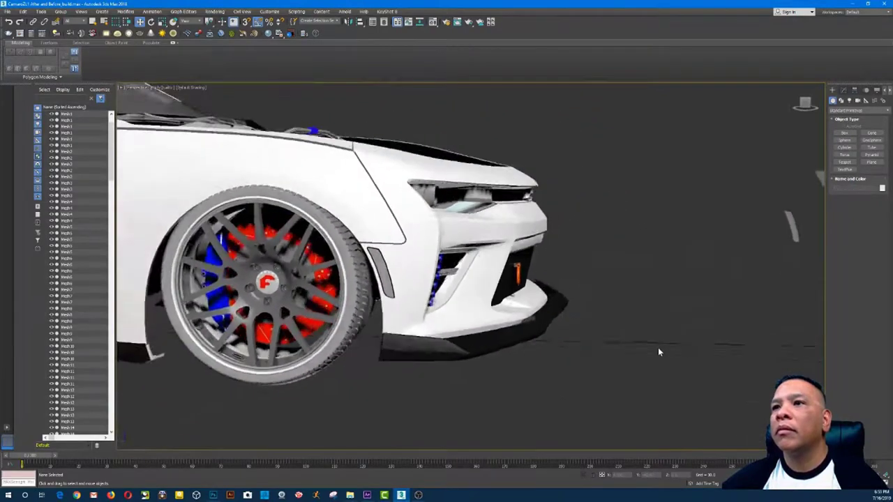
{"action": "middle_click_drag", "start_coordinate": [658, 350], "coordinate": [514, 213], "text": "alt"}
{"action": "scroll", "coordinate": [633, 370], "scroll_direction": "down", "scroll_amount": 5}
{"action": "left_click_drag", "start_coordinate": [505, 205], "coordinate": [585, 354]}
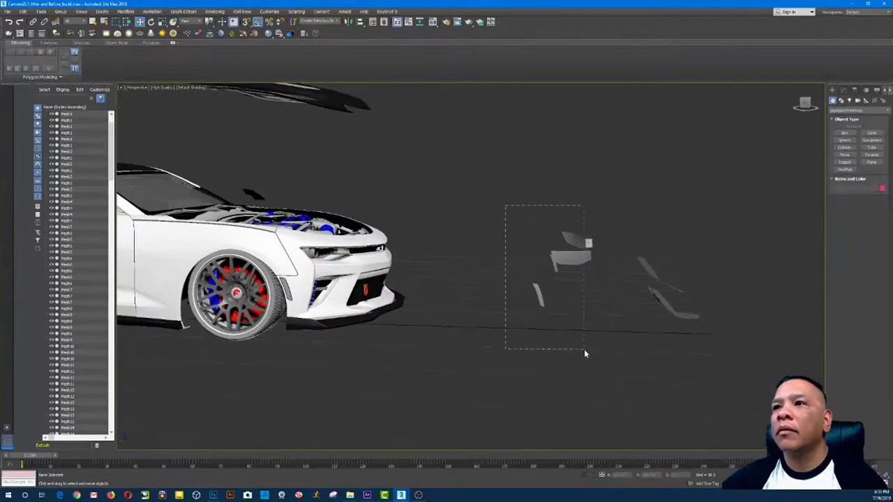
{"action": "middle_click_drag", "start_coordinate": [595, 363], "coordinate": [689, 307], "text": "alt"}
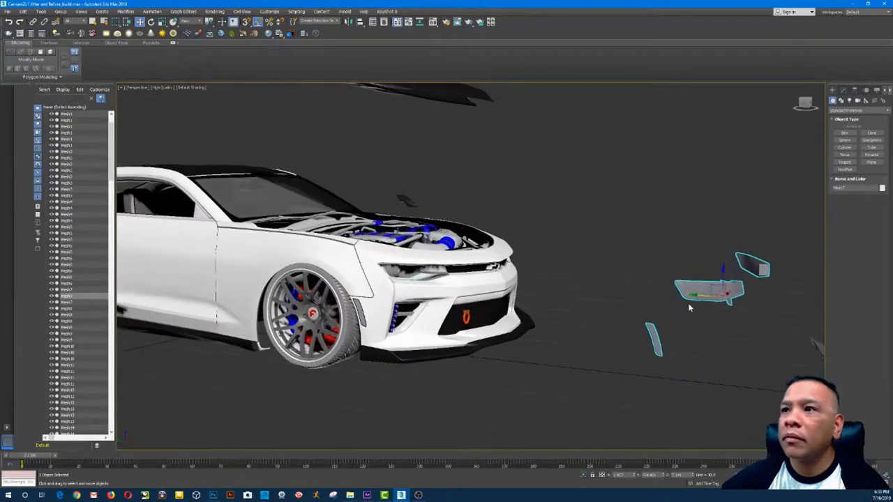
{"action": "left_click_drag", "start_coordinate": [696, 297], "coordinate": [581, 289]}
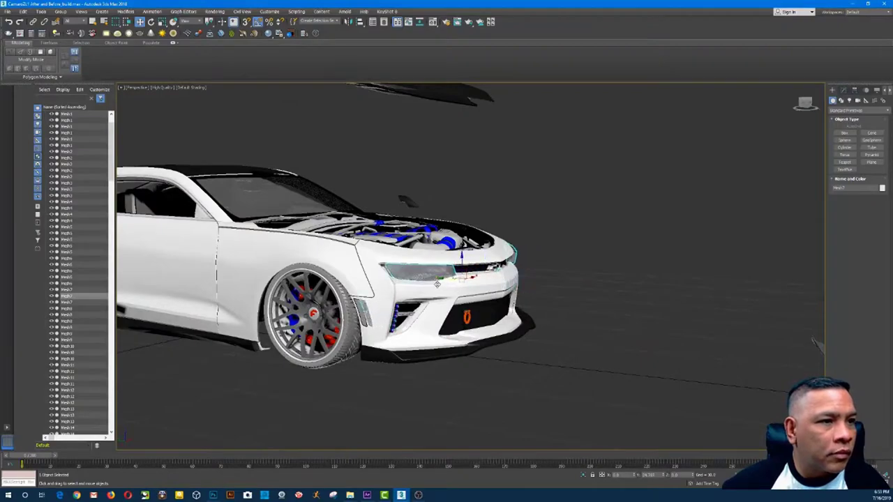
{"action": "middle_click_drag", "start_coordinate": [436, 285], "coordinate": [628, 307], "text": "alt"}
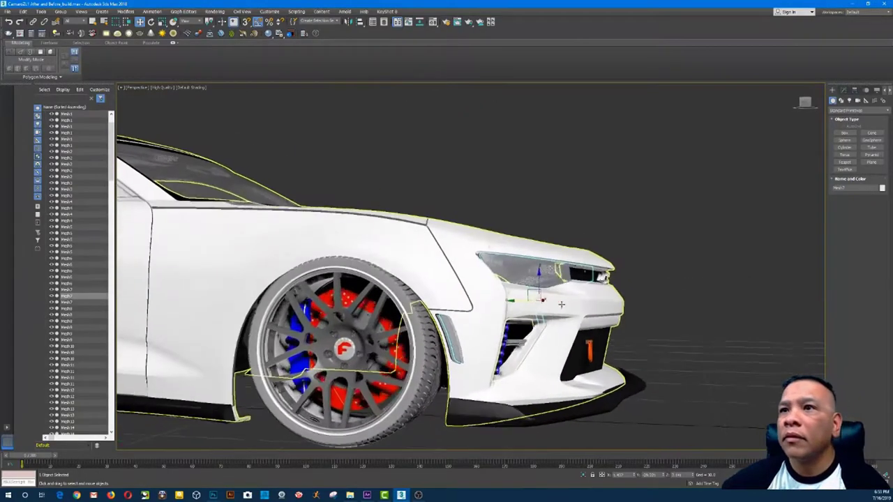
{"action": "scroll", "coordinate": [518, 306], "scroll_direction": "up", "scroll_amount": 2}
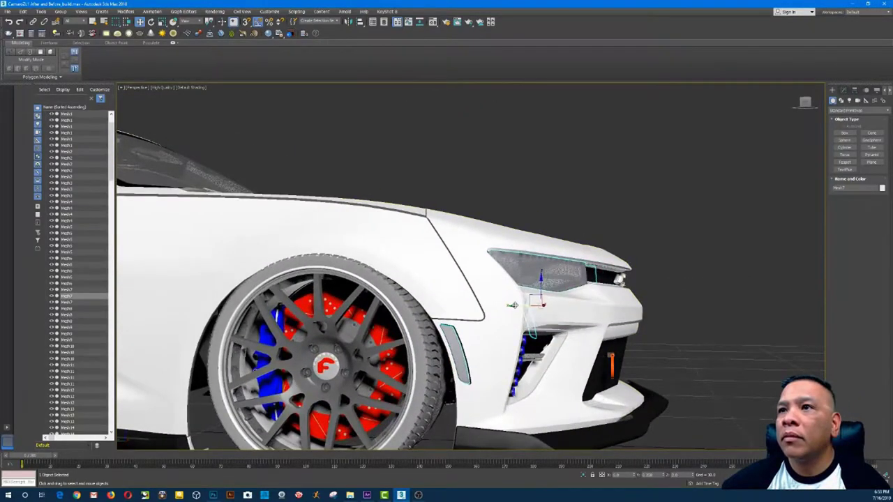
{"action": "left_click", "coordinate": [703, 375]}
Move the two front canards back along the Y axis to the corners of the front bumper.
{"action": "scroll", "coordinate": [702, 376], "scroll_direction": "down", "scroll_amount": 4}
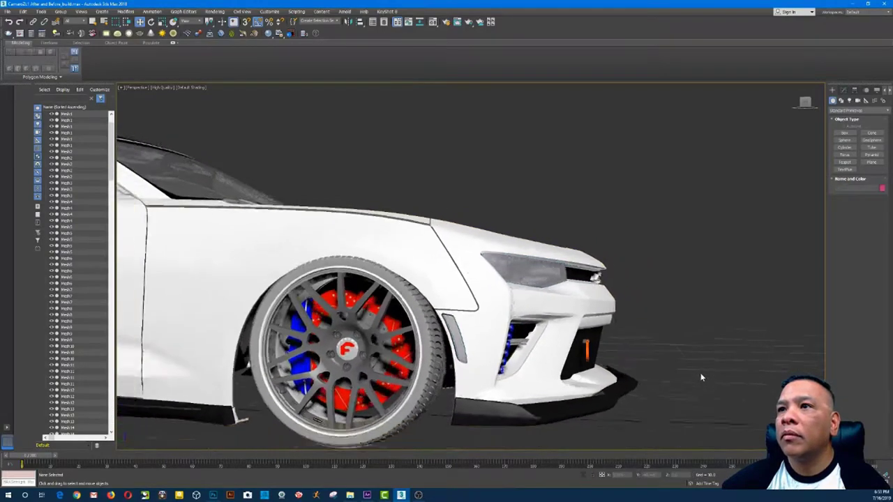
{"action": "mouse_move", "coordinate": [702, 376]}
{"action": "middle_mouse_down", "text": "alt"}
{"action": "mouse_move", "coordinate": [683, 384]}
{"action": "mouse_move", "coordinate": [700, 388]}
{"action": "middle_mouse_up", "text": "alt"}
{"action": "scroll", "coordinate": [742, 384], "scroll_direction": "up", "scroll_amount": 5}
{"action": "scroll", "coordinate": [745, 388], "scroll_direction": "down", "scroll_amount": 6}
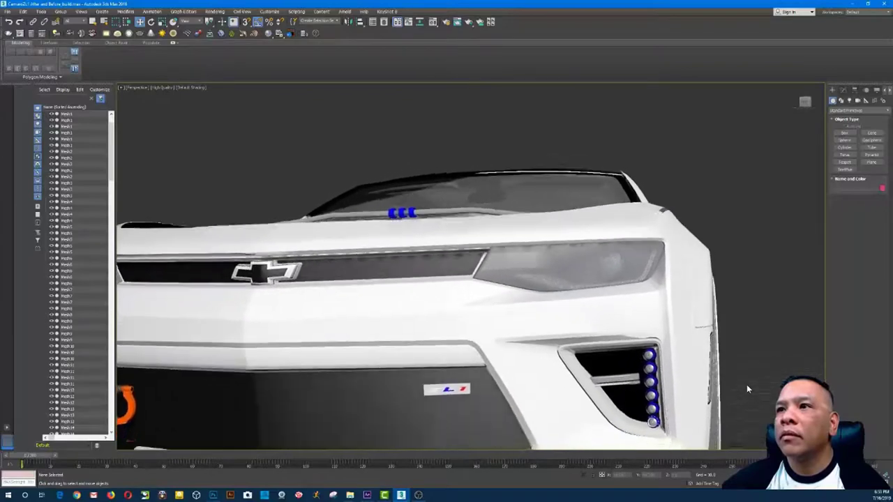
{"action": "scroll", "coordinate": [747, 385], "scroll_direction": "down", "scroll_amount": 6}
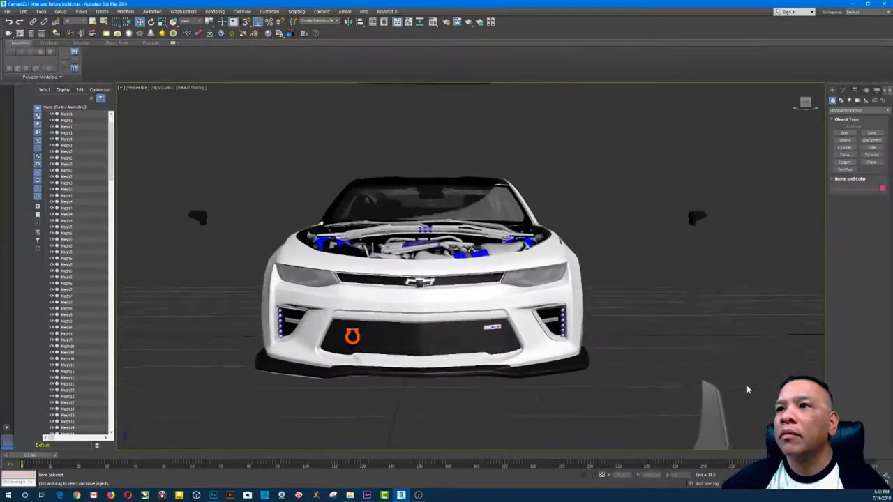
{"action": "middle_click_drag", "start_coordinate": [745, 385], "coordinate": [573, 307], "text": "alt"}
{"action": "left_click_drag", "start_coordinate": [596, 273], "coordinate": [678, 371]}
{"action": "scroll", "coordinate": [656, 341], "scroll_direction": "up", "scroll_amount": 3}
{"action": "middle_click_drag", "start_coordinate": [678, 371], "coordinate": [659, 345], "text": "alt"}
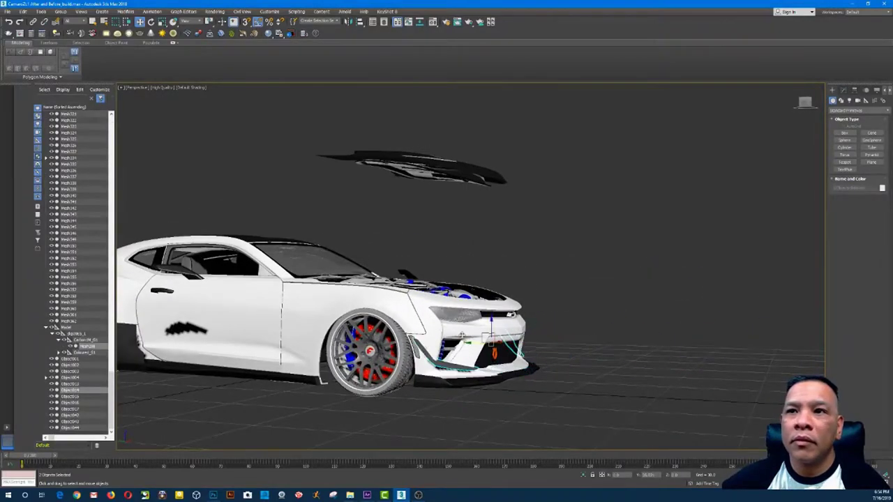
Nudge the pair of canards along the Y axis to seat them against the bumper corners.
{"action": "middle_click_drag", "start_coordinate": [461, 336], "coordinate": [519, 417], "text": "alt"}
{"action": "scroll", "coordinate": [518, 416], "scroll_direction": "up", "scroll_amount": 4}
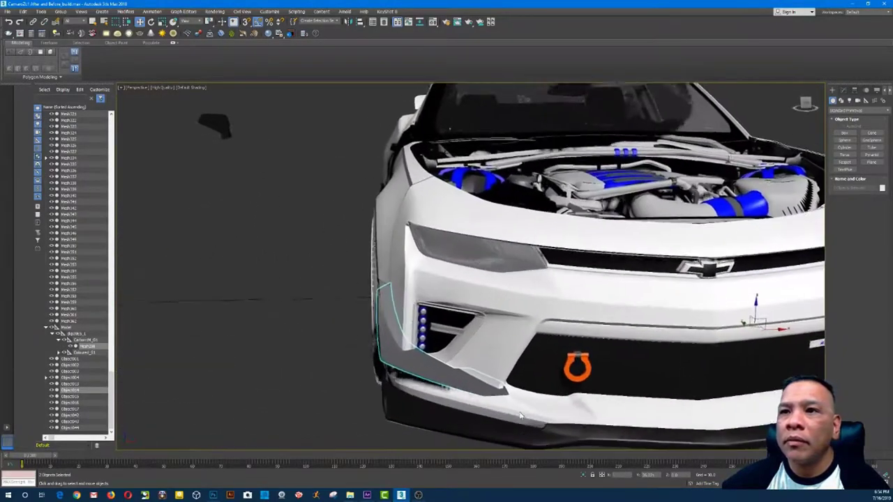
{"action": "middle_click_drag", "start_coordinate": [680, 335], "coordinate": [640, 330], "text": "alt"}
{"action": "scroll", "coordinate": [639, 332], "scroll_direction": "down", "scroll_amount": 3}
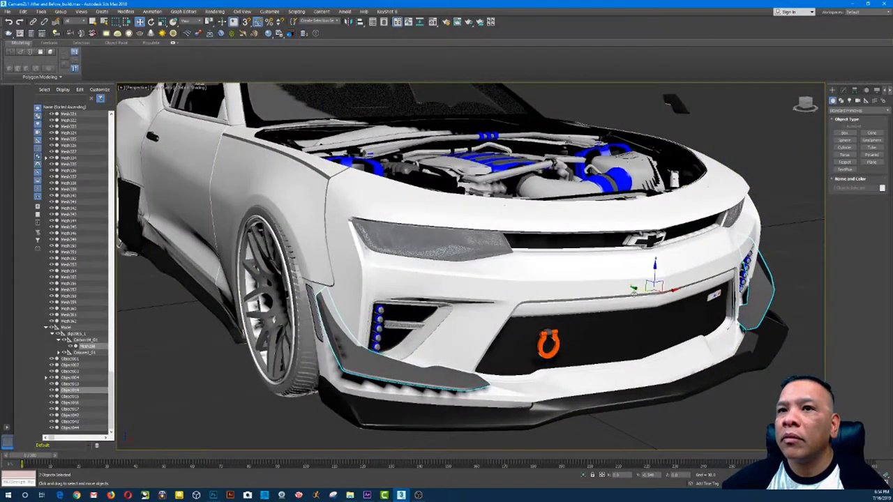
{"action": "middle_click_drag", "start_coordinate": [634, 294], "coordinate": [613, 281], "text": "alt"}
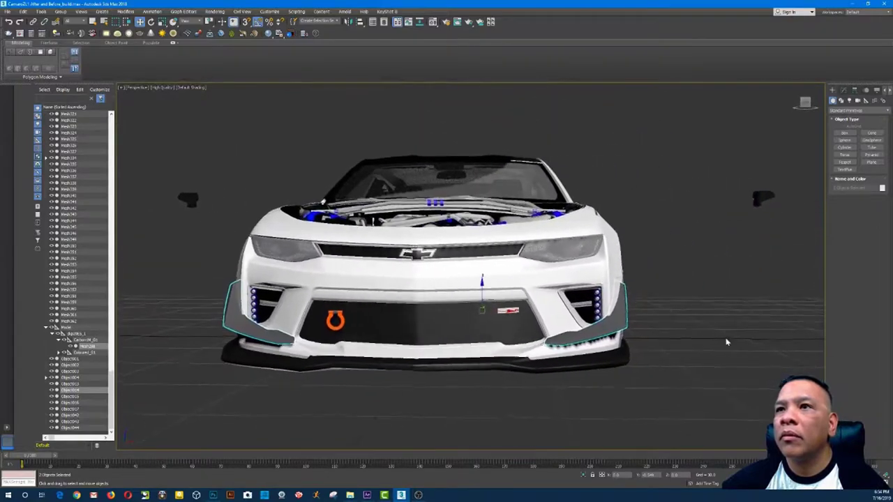
{"action": "left_click", "coordinate": [726, 342]}
Lower the complete hood assembly along the Z axis onto the engine bay.
{"action": "scroll", "coordinate": [724, 341], "scroll_direction": "down", "scroll_amount": 3}
{"action": "middle_click_drag", "start_coordinate": [466, 331], "coordinate": [656, 286], "text": "alt"}
{"action": "left_click_drag", "start_coordinate": [558, 166], "coordinate": [639, 222]}
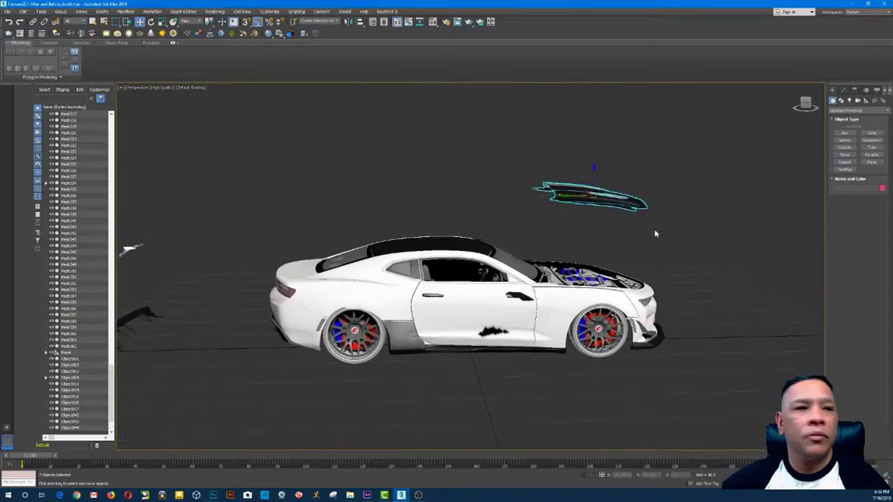
{"action": "scroll", "coordinate": [656, 234], "scroll_direction": "up", "scroll_amount": 1}
{"action": "middle_click_drag", "start_coordinate": [658, 237], "coordinate": [605, 238], "text": "alt"}
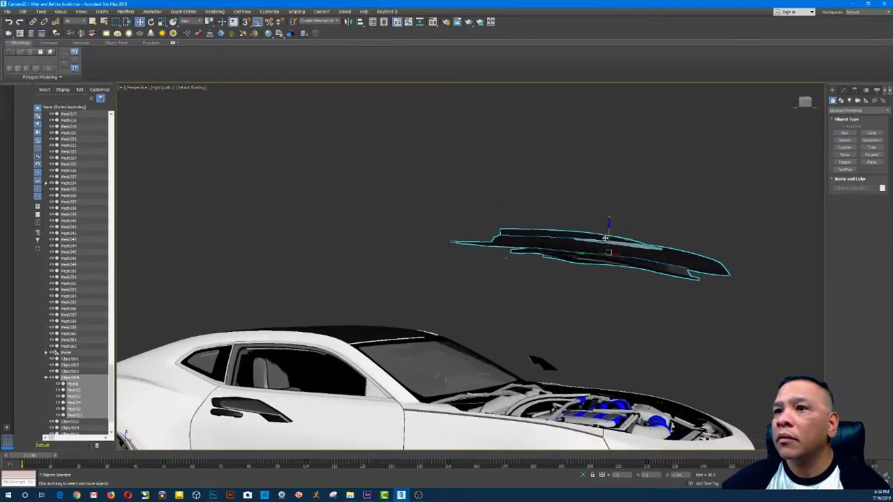
{"action": "left_click_drag", "start_coordinate": [605, 237], "coordinate": [609, 376]}
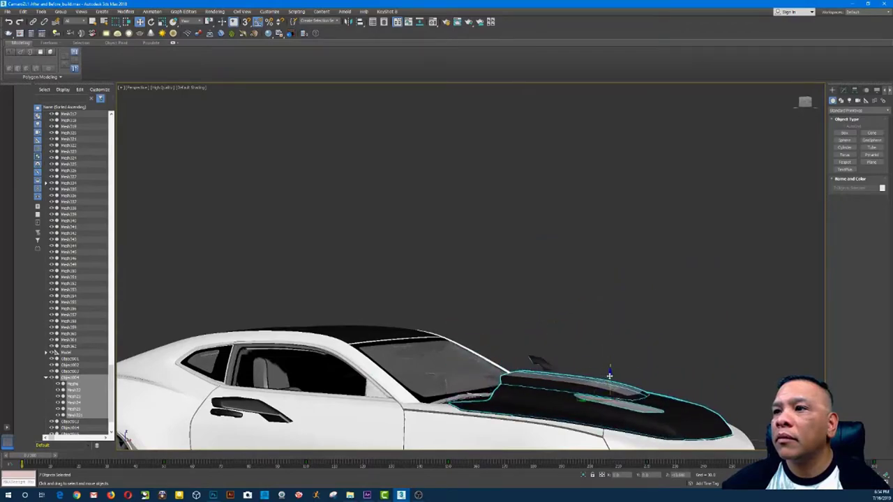
{"action": "middle_click_drag", "start_coordinate": [609, 376], "coordinate": [773, 247], "text": "alt"}
{"action": "left_click", "coordinate": [774, 248]}
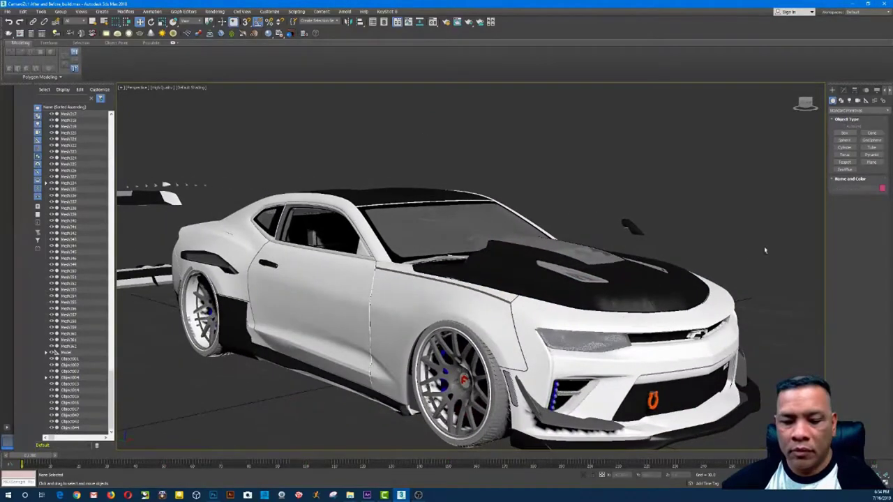
Nudge the hood assembly slightly downward along the Z axis to sit flush with the fenders.
{"action": "left_click", "coordinate": [592, 241]}
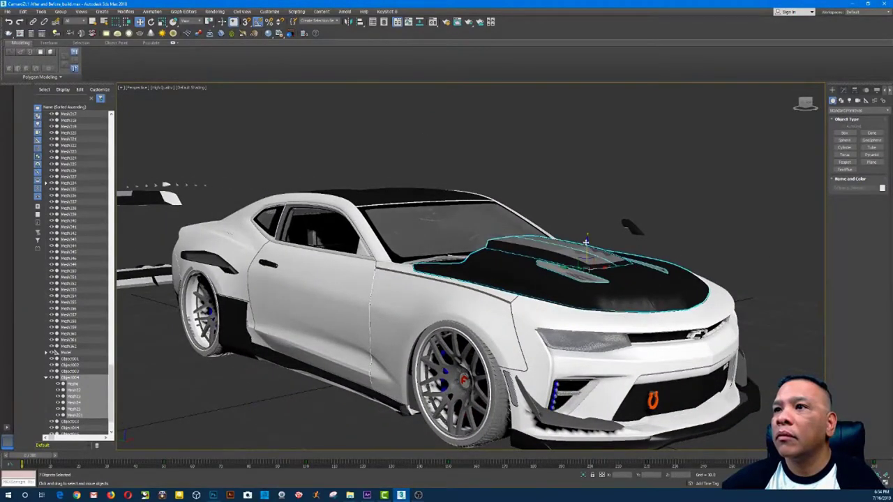
{"action": "left_click_drag", "start_coordinate": [586, 242], "coordinate": [586, 244]}
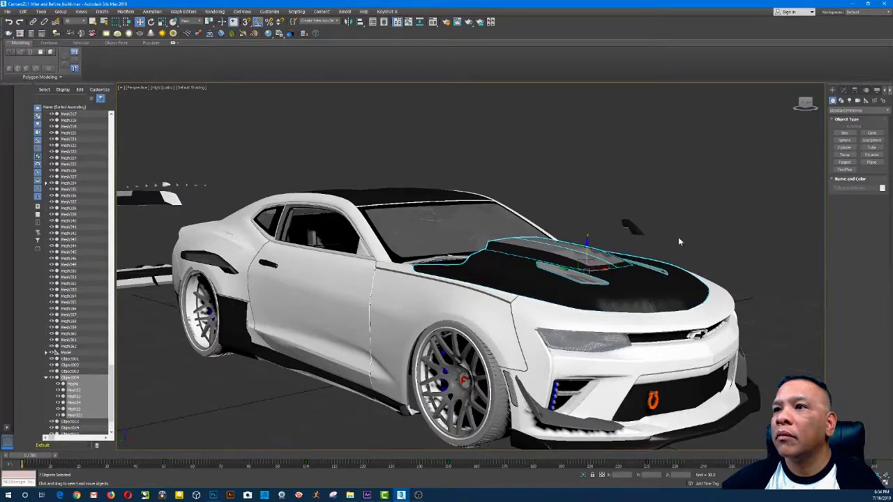
{"action": "left_click", "coordinate": [718, 240]}
Move the driver-side and passenger-side mirrors inward along the X axis against their doors.
{"action": "left_click_drag", "start_coordinate": [666, 202], "coordinate": [737, 265]}
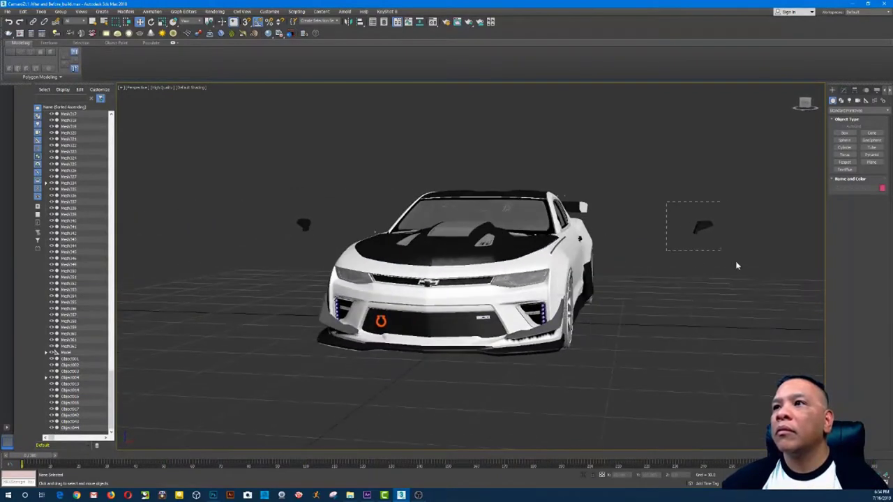
{"action": "key", "text": "ctrl+z"}
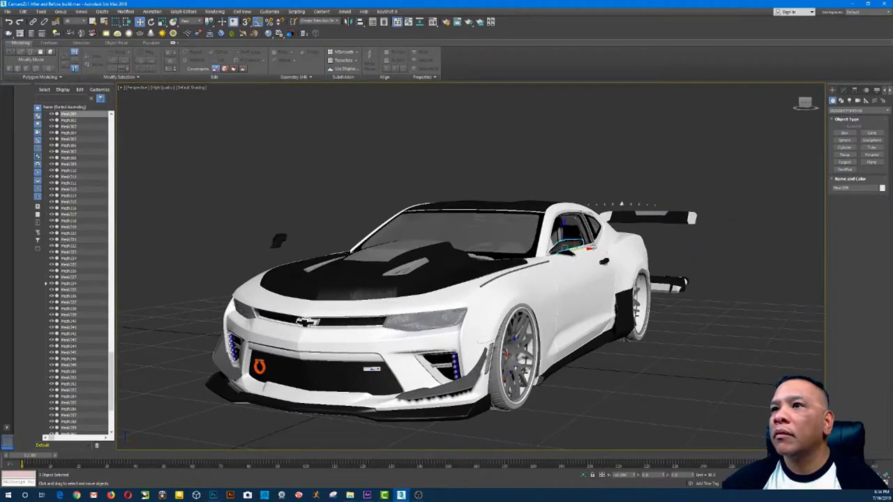
{"action": "key", "text": "ctrl+y"}
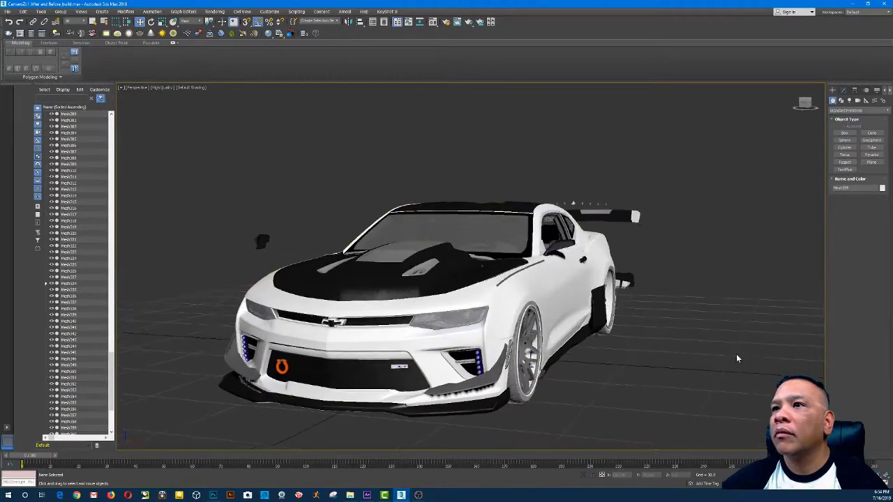
{"action": "key", "text": "ctrl+z"}
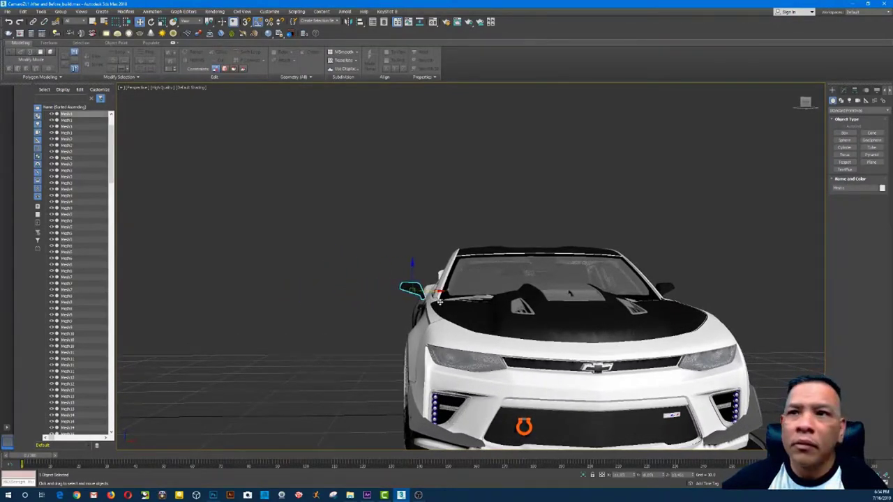
{"action": "middle_click_drag", "start_coordinate": [439, 302], "coordinate": [451, 293], "text": "alt"}
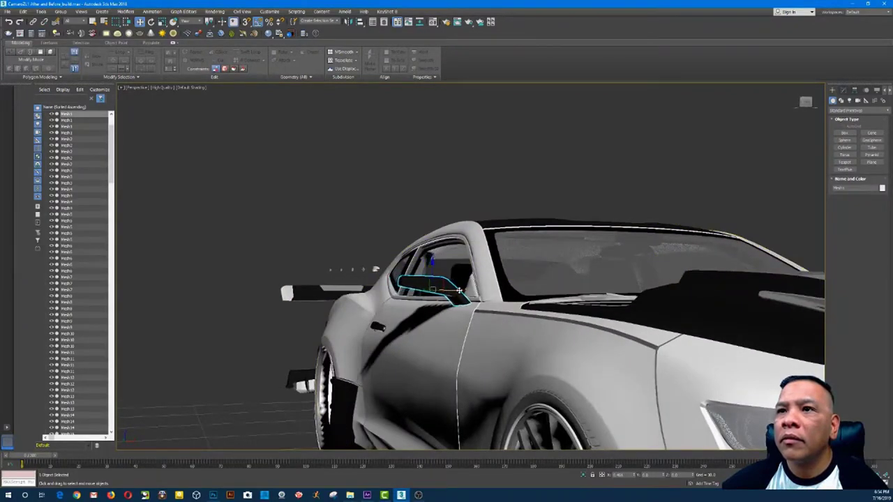
Select the row of small roof fins behind the car and move it along the Y axis onto the roof's rear edge.
{"action": "middle_click_drag", "start_coordinate": [459, 291], "coordinate": [566, 437], "text": "alt"}
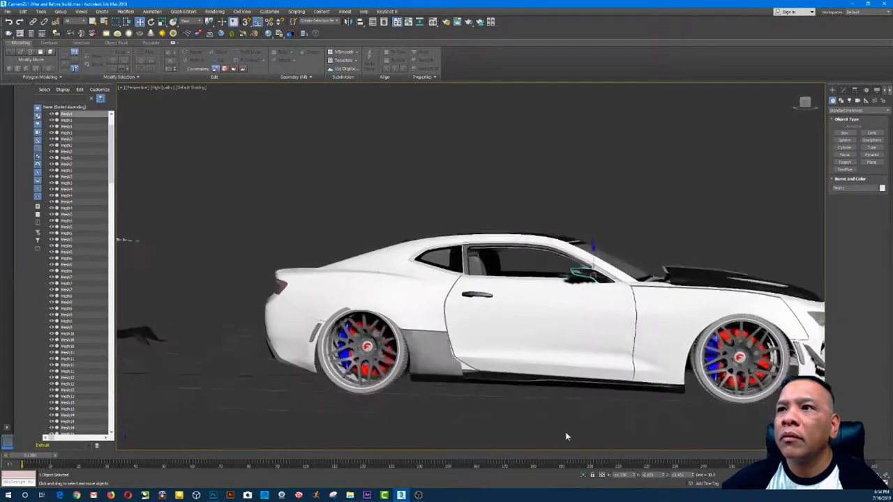
{"action": "left_click", "coordinate": [565, 437]}
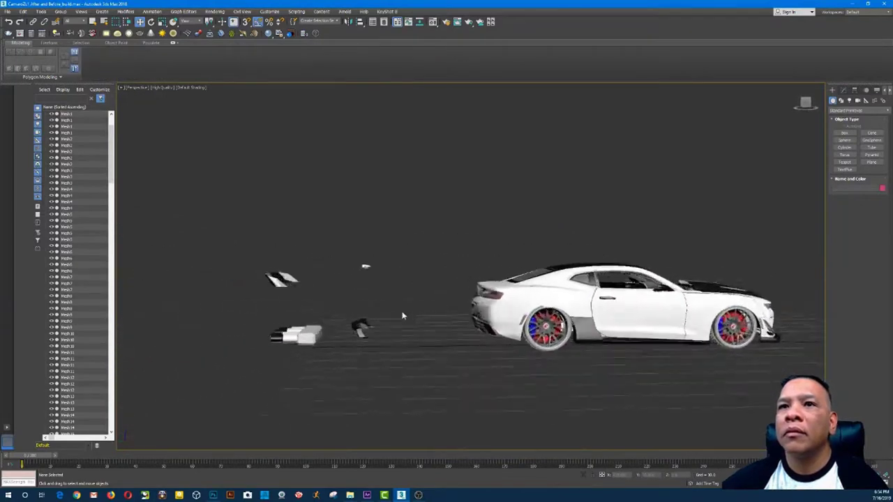
{"action": "middle_click_drag", "start_coordinate": [402, 316], "coordinate": [474, 327]}
{"action": "scroll", "coordinate": [393, 255], "scroll_direction": "up", "scroll_amount": 2}
{"action": "left_click_drag", "start_coordinate": [392, 256], "coordinate": [471, 308]}
{"action": "middle_click_drag", "start_coordinate": [471, 311], "coordinate": [385, 314]}
{"action": "scroll", "coordinate": [385, 315], "scroll_direction": "up", "scroll_amount": 5}
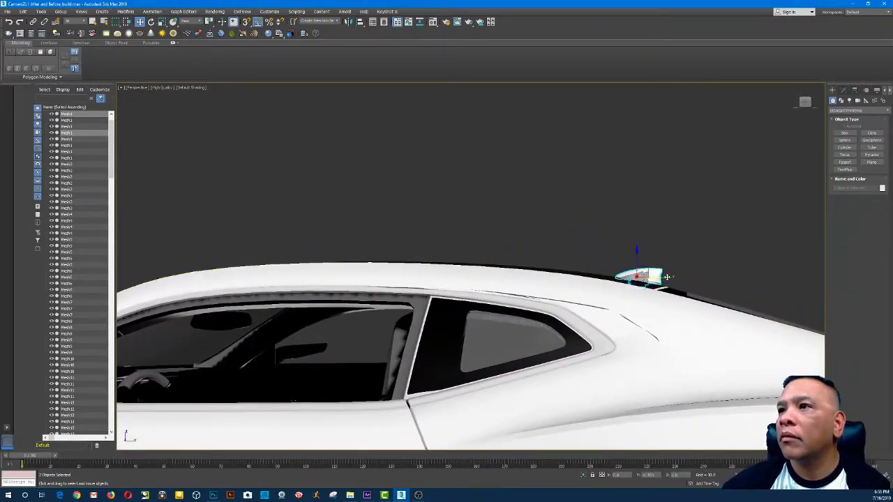
Move the rear diffuser along the Y axis into place beneath the rear bumper.
{"action": "left_click", "coordinate": [699, 271]}
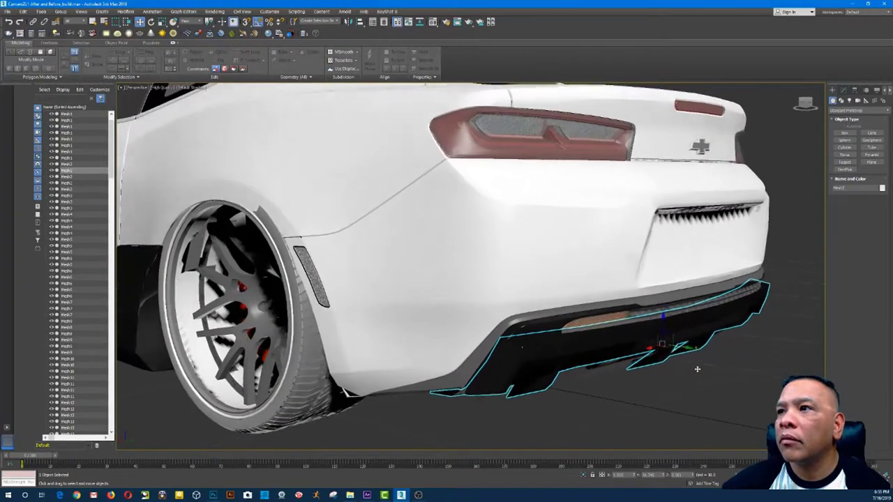
{"action": "left_click", "coordinate": [609, 393]}
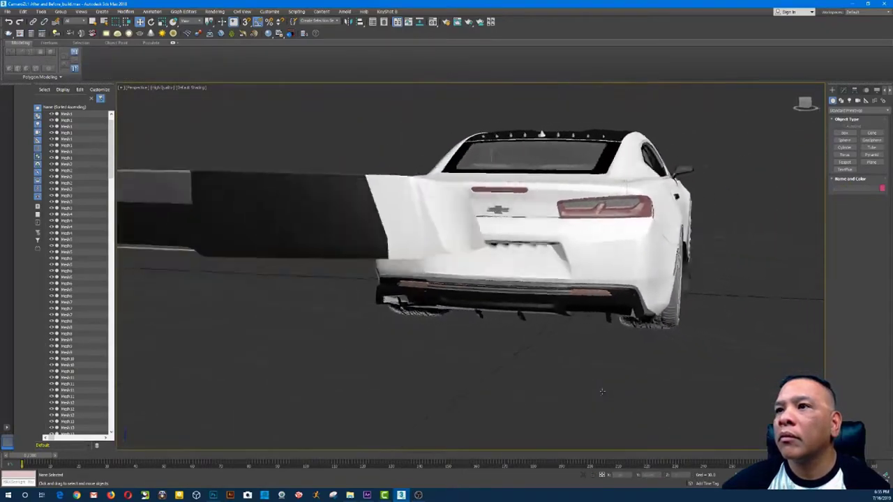
Select all the exhaust pieces and move them along the Y axis to seat them under the rear diffuser.
{"action": "middle_click_drag", "start_coordinate": [674, 290], "coordinate": [645, 293], "text": "alt"}
{"action": "left_click_drag", "start_coordinate": [641, 314], "coordinate": [726, 392]}
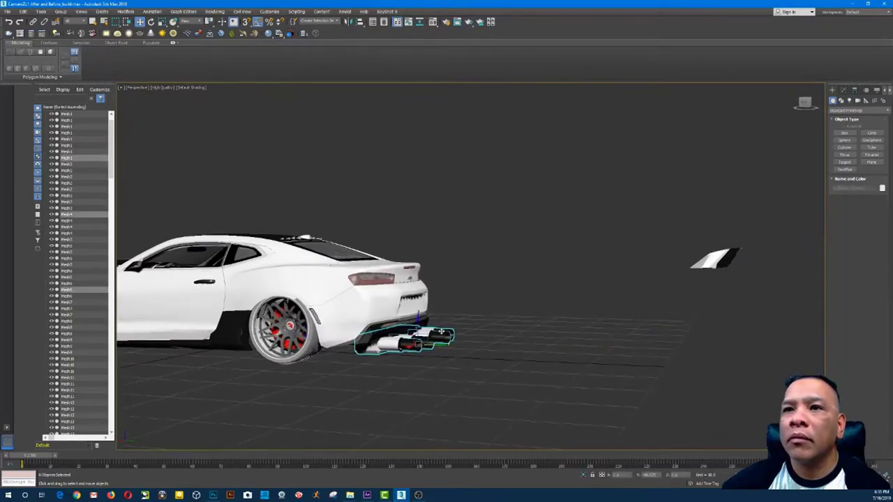
{"action": "key", "text": "z"}
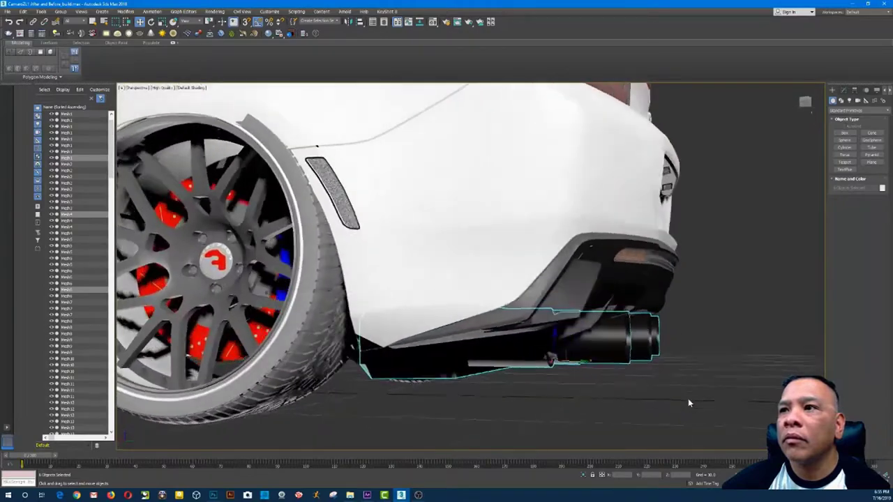
{"action": "middle_click_drag", "start_coordinate": [688, 400], "coordinate": [673, 392], "text": "alt"}
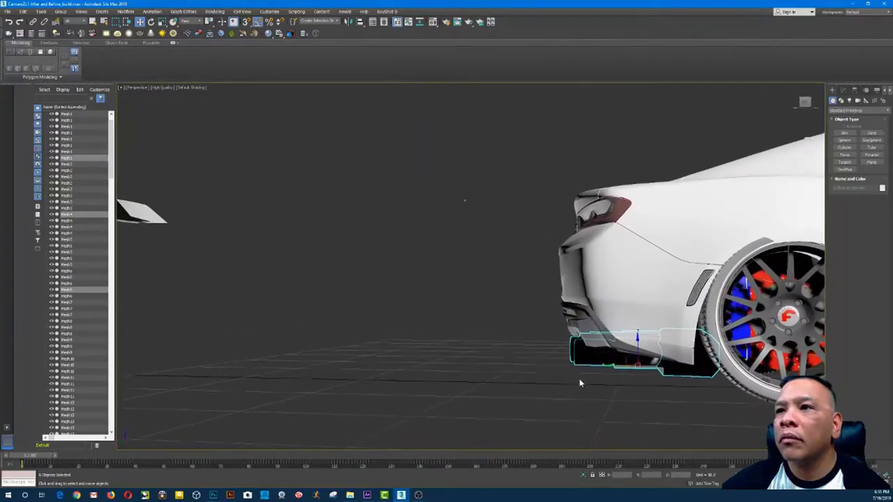
Move the complete rear wing along the Y axis onto the trunk lid.
{"action": "left_click", "coordinate": [572, 386]}
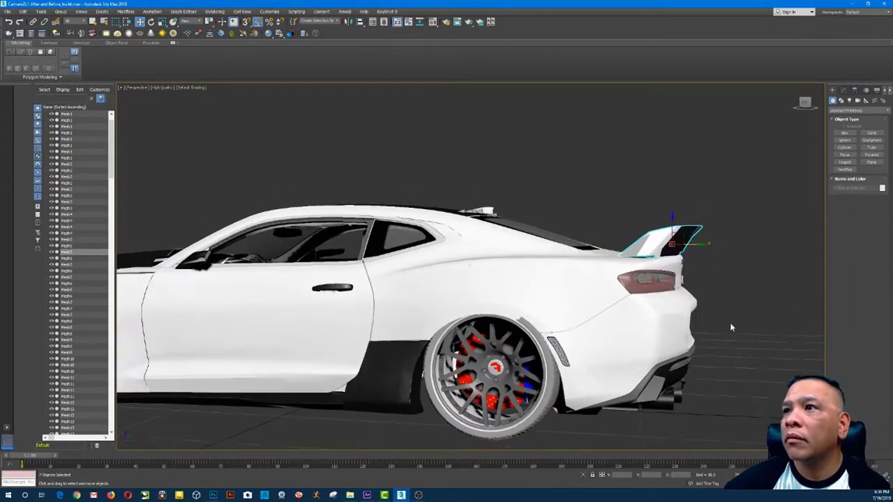
{"action": "left_click", "coordinate": [730, 337]}
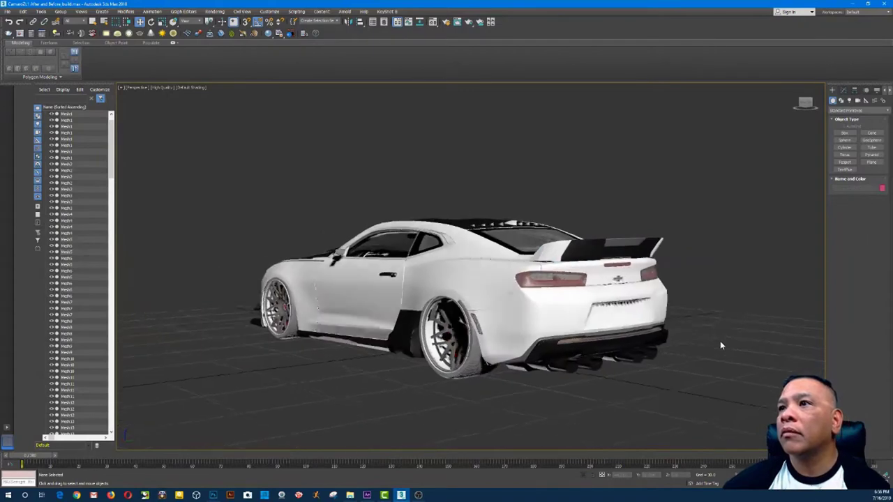